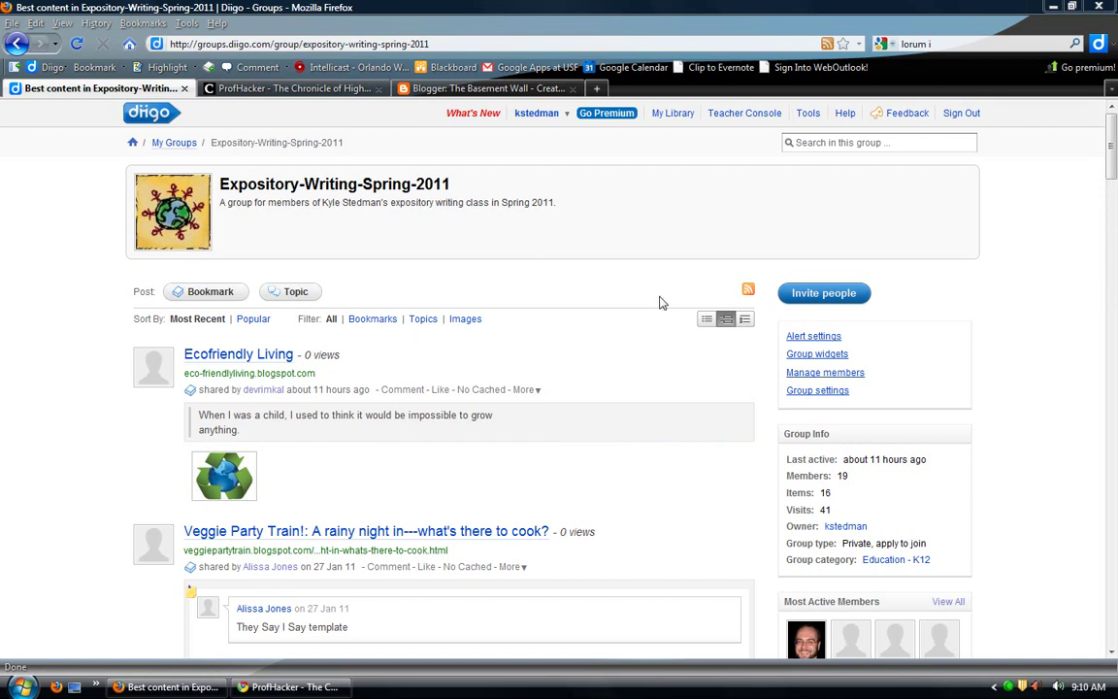
Step: Look over the recent posts in the Expository-Writing-Spring-2011 group, then bring up the ProfHacker page
{"action": "left_click_drag", "start_coordinate": [1115, 174], "coordinate": [1114, 191]}
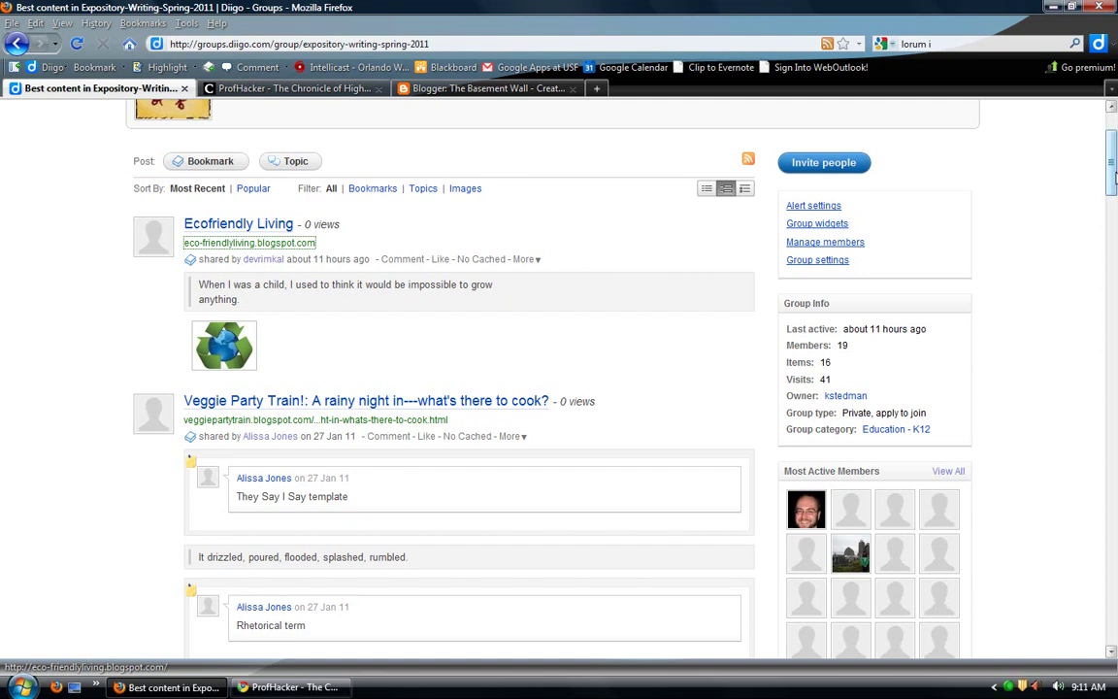
{"action": "left_click_drag", "start_coordinate": [1114, 175], "coordinate": [1114, 136]}
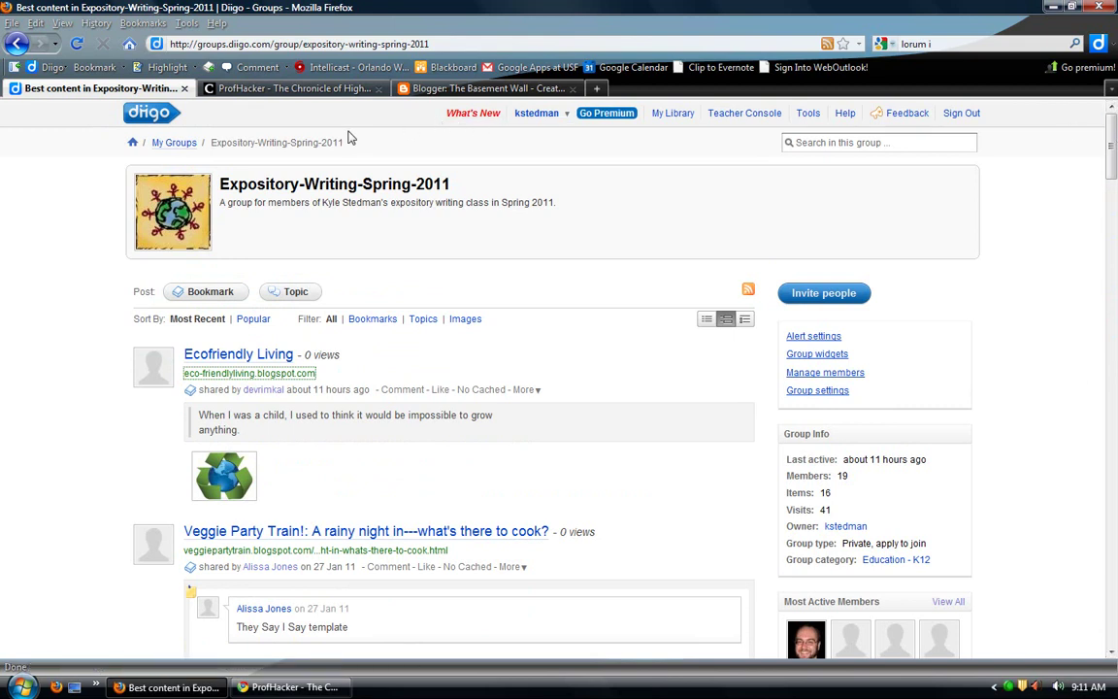
{"action": "left_click", "coordinate": [323, 89]}
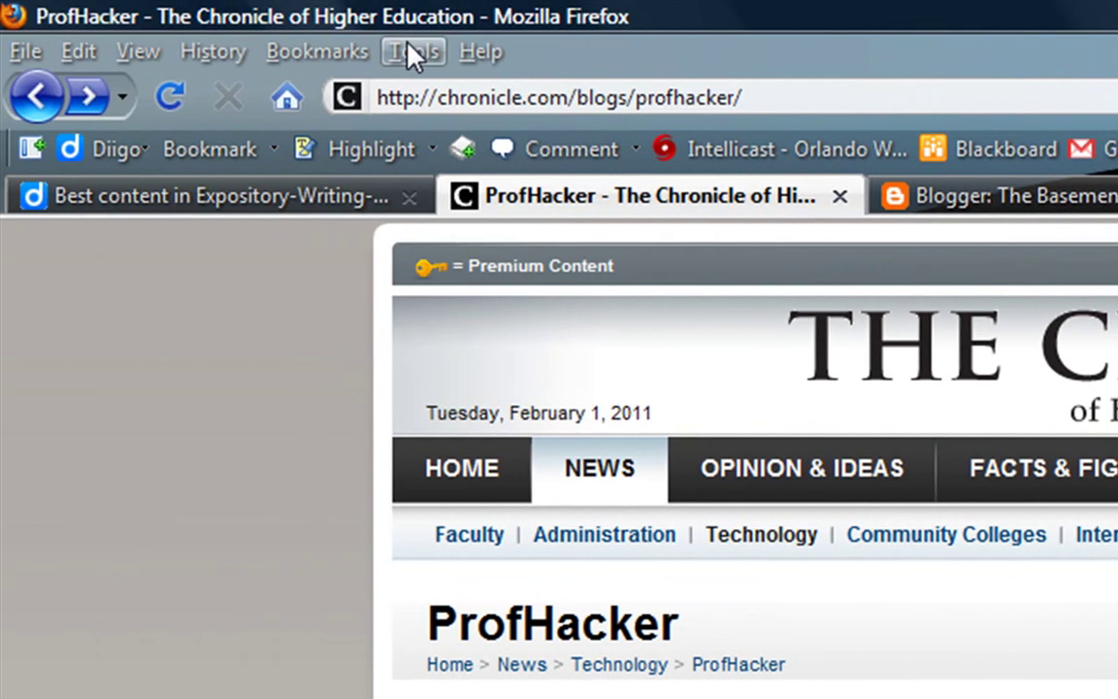
Step: Check the browser's installed extensions for Diigo Bookmarks and Web Annotations, and close the add-ons list
{"action": "left_click", "coordinate": [410, 51]}
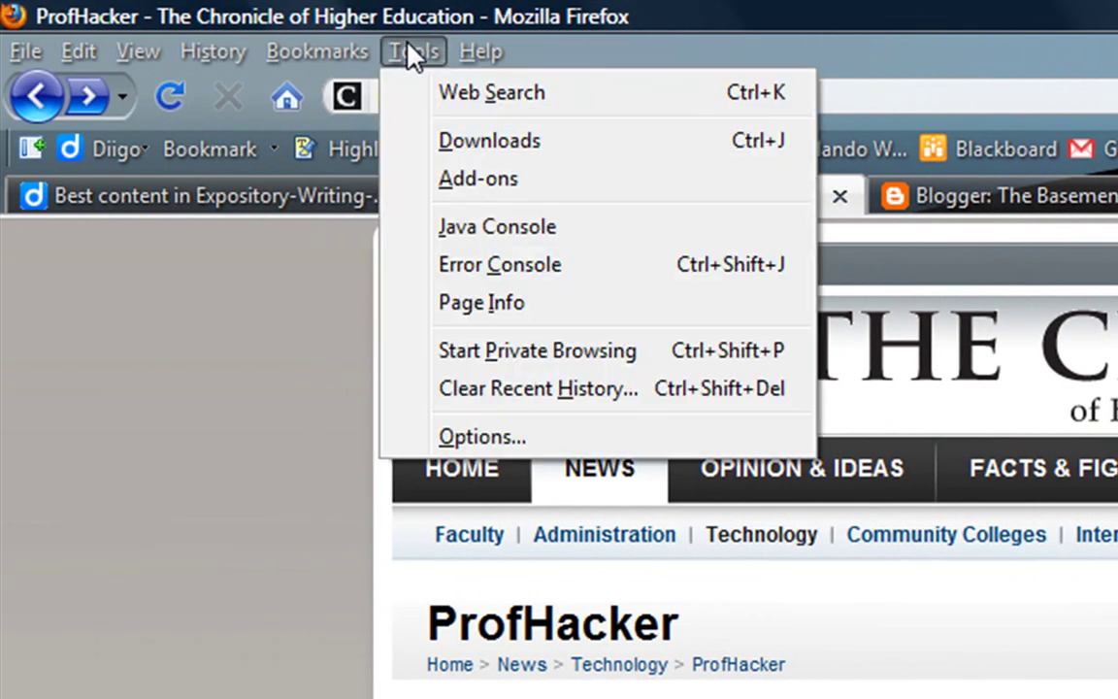
{"action": "left_click", "coordinate": [501, 195]}
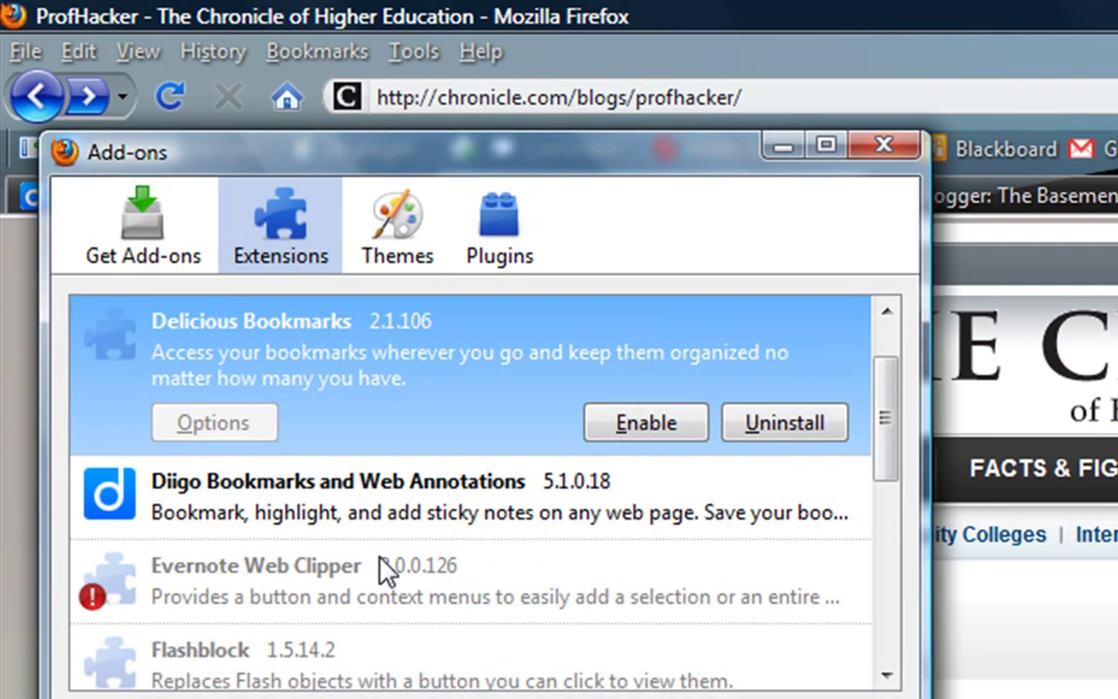
{"action": "left_click", "coordinate": [871, 155]}
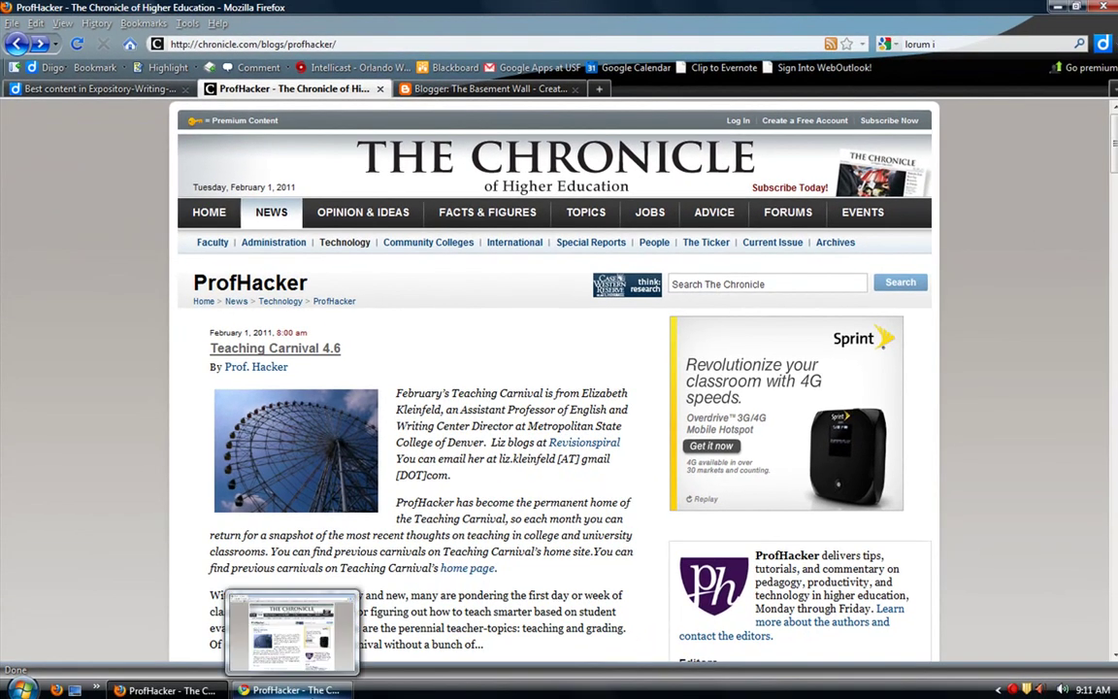
Step: Switch to Chrome, activate the Diigolet toolbar on the ProfHacker page and compare it with Firefox's Diigo toolbar
{"action": "left_click", "coordinate": [292, 693]}
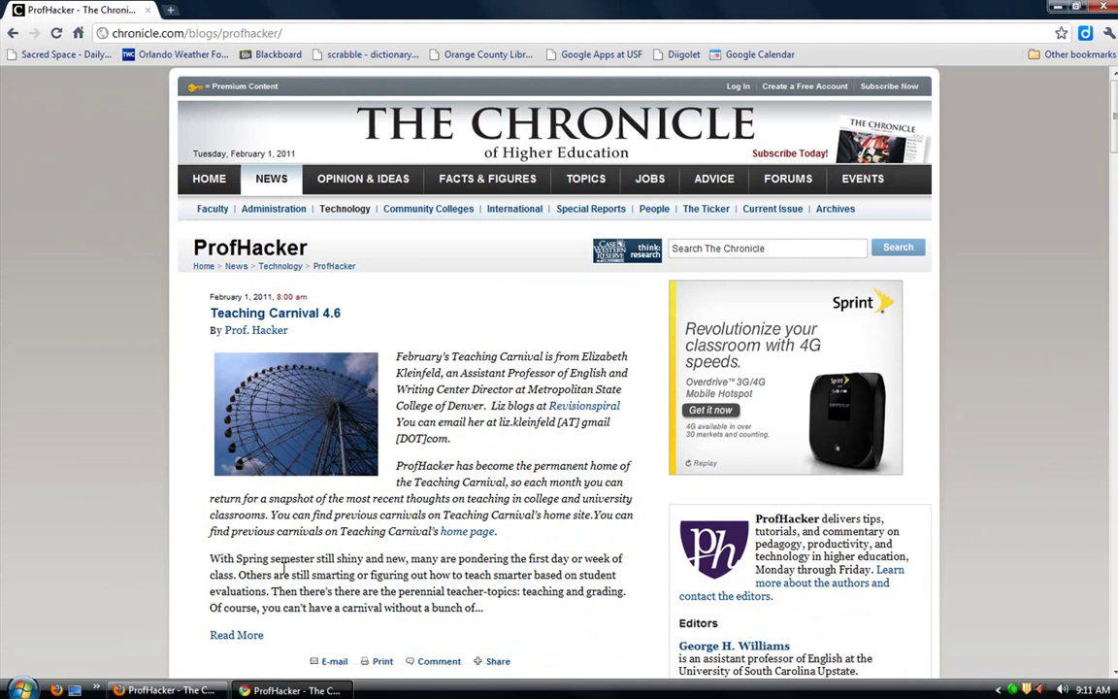
{"action": "left_click", "coordinate": [685, 55]}
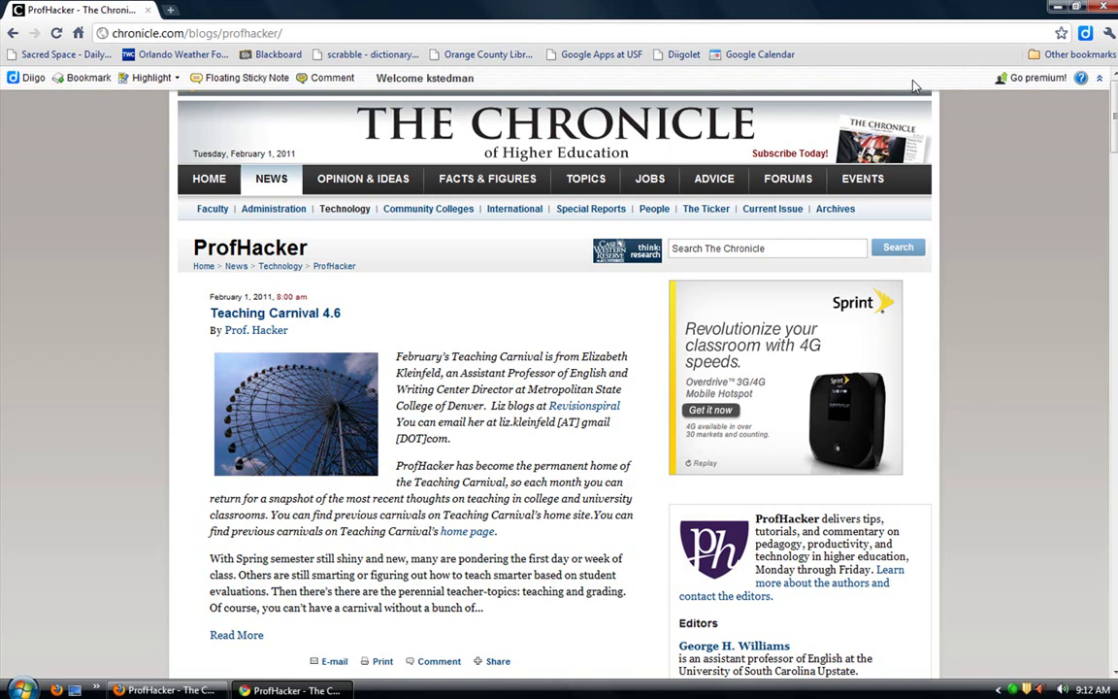
{"action": "key", "text": "alt+Tab"}
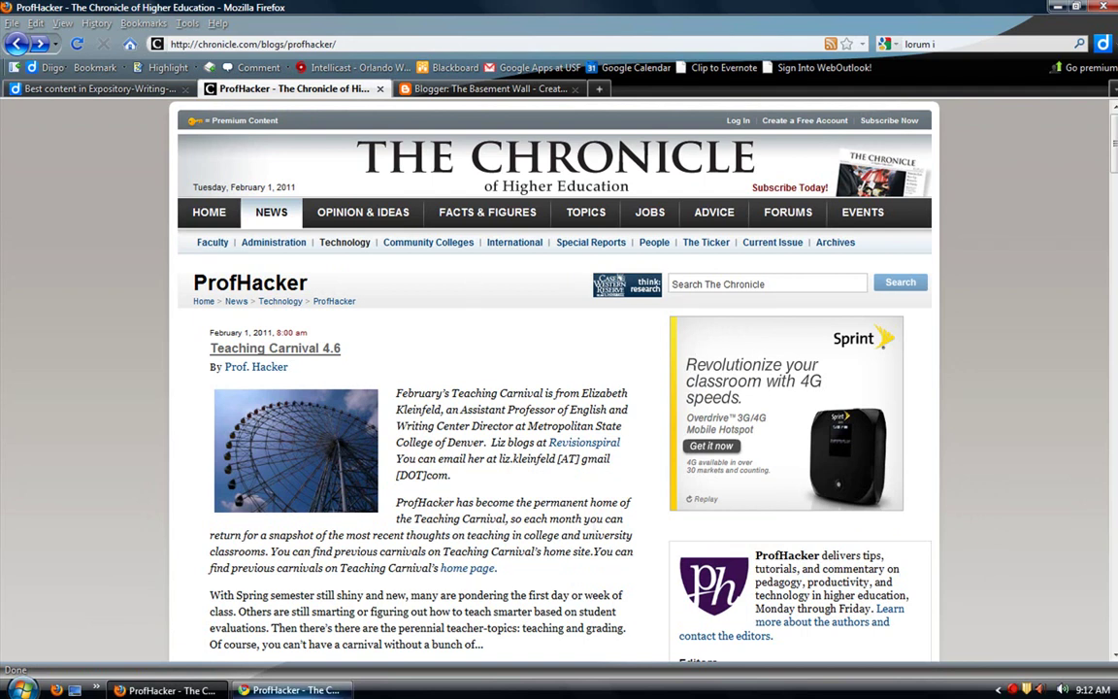
{"action": "key", "text": "alt+Tab"}
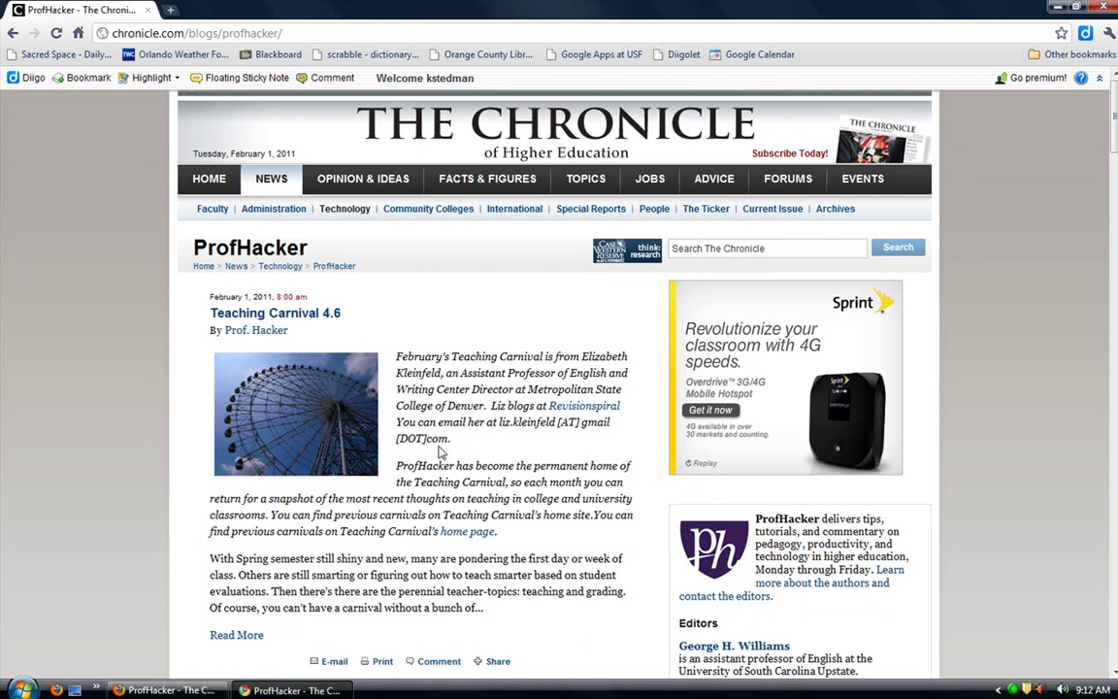
Step: Open the Teaching Carnival 4.6 article and activate Diigolet on its page
{"action": "left_click", "coordinate": [262, 312]}
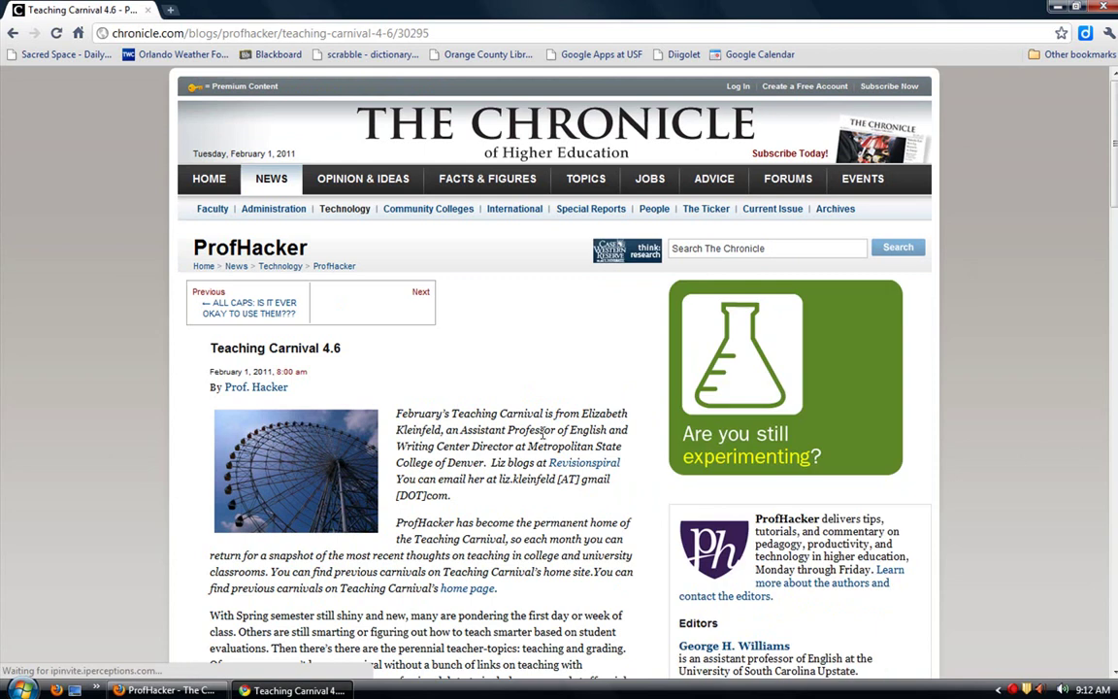
{"action": "left_click", "coordinate": [684, 54]}
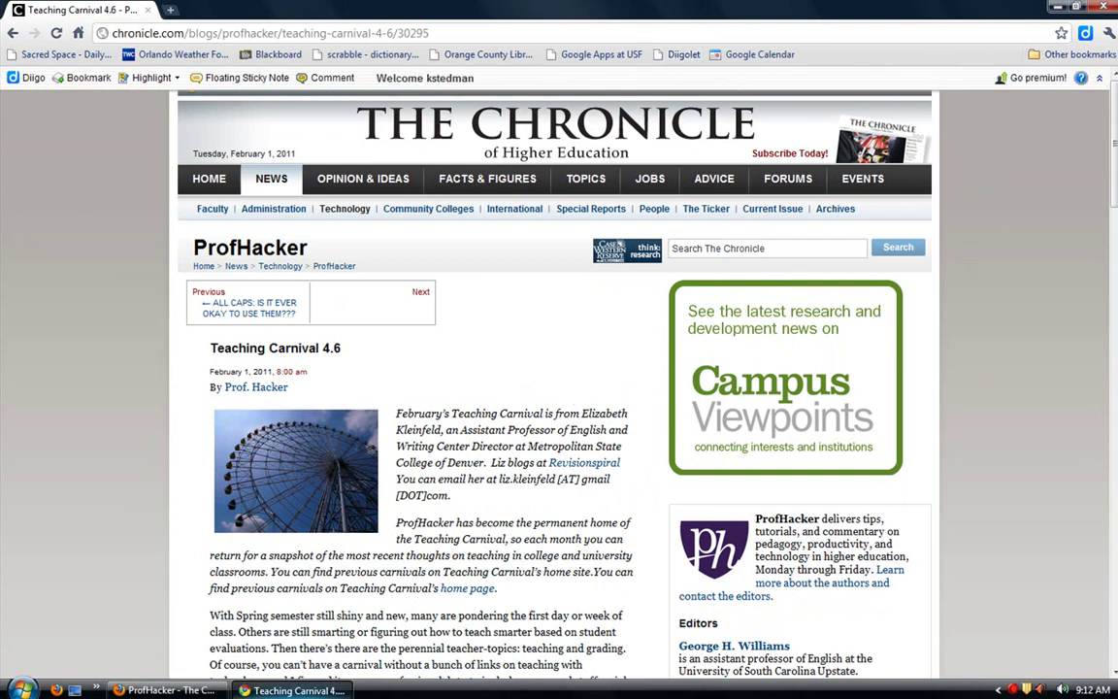
Step: Switch back to Firefox and apply a Diigo highlight to the first two sentences of the paragraph starting "With Spring semester"
{"action": "key", "text": "alt+Tab"}
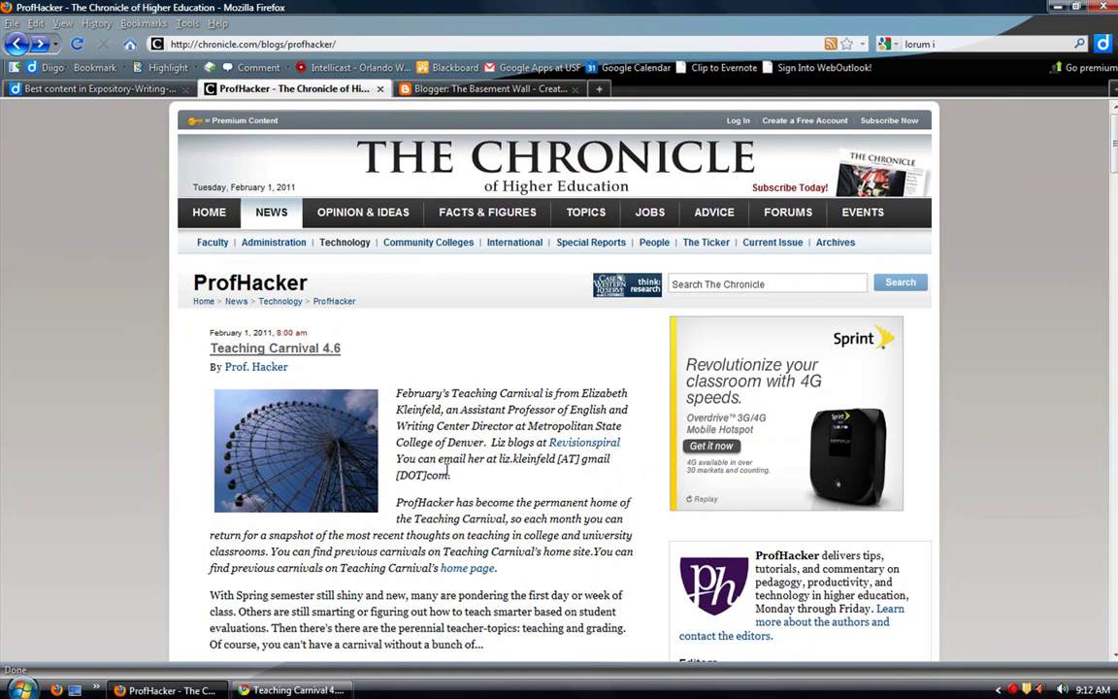
{"action": "scroll", "coordinate": [444, 473], "scroll_direction": "down", "scroll_amount": 2}
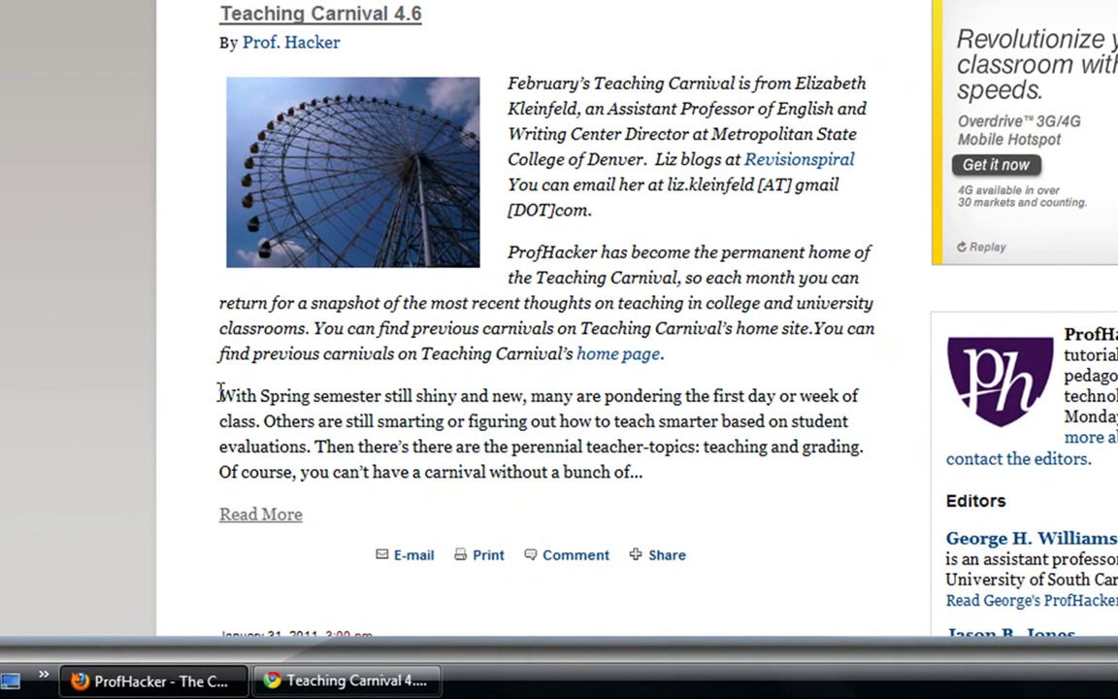
{"action": "left_click_drag", "start_coordinate": [220, 393], "coordinate": [314, 447]}
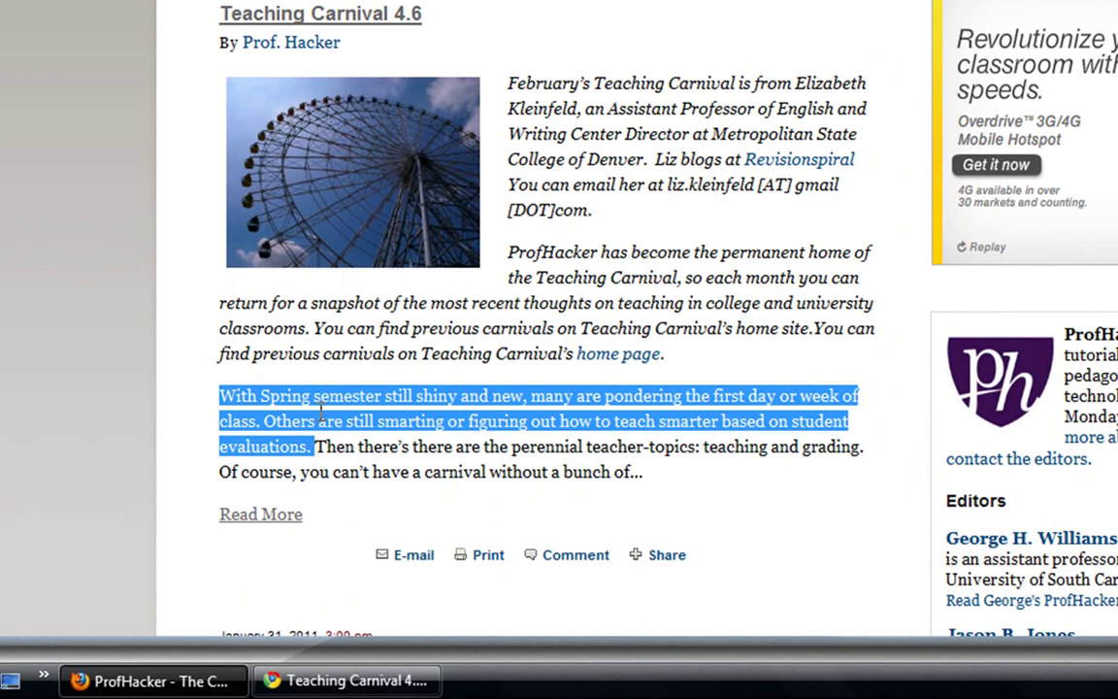
{"action": "right_click", "coordinate": [321, 412]}
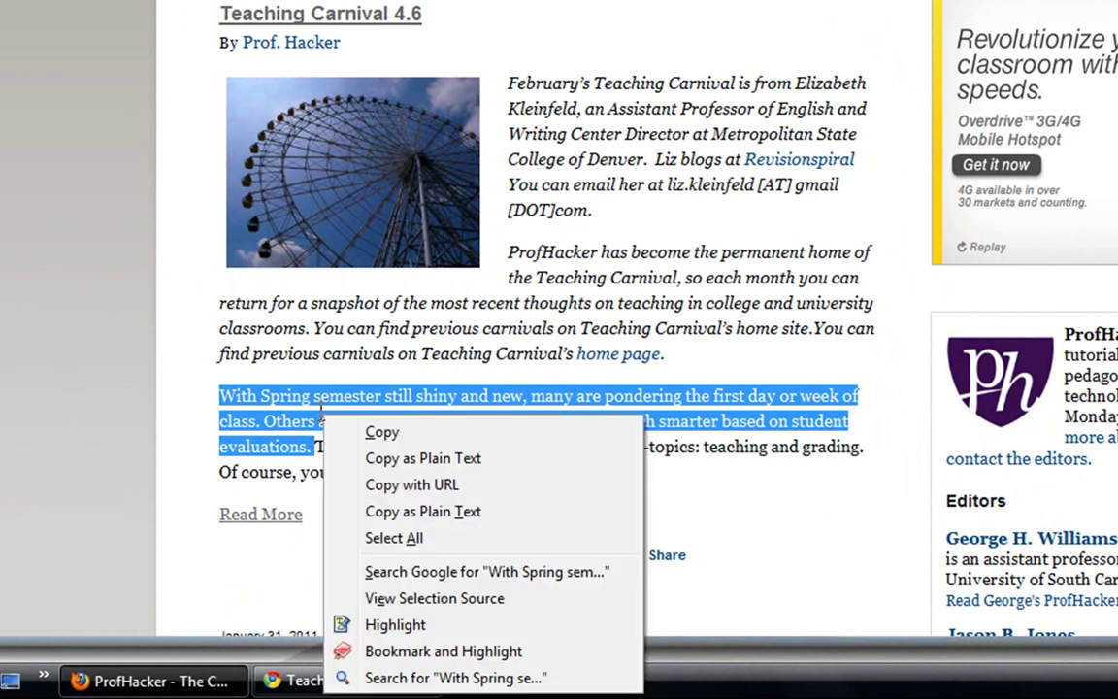
{"action": "left_click", "coordinate": [398, 626]}
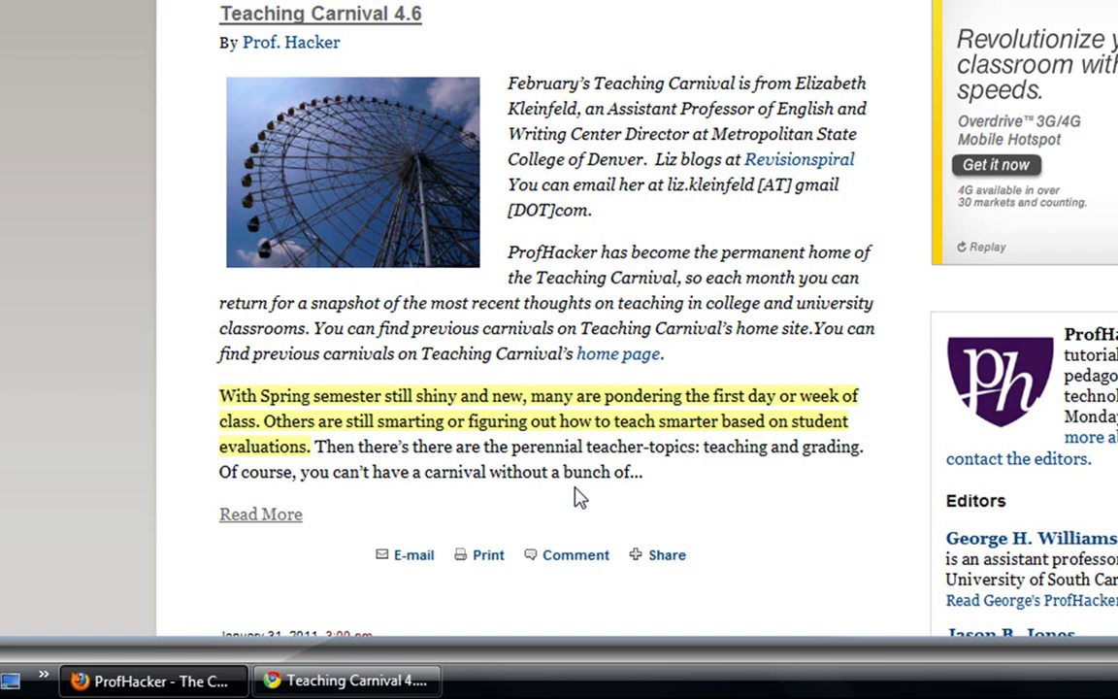
Step: Add a sticky note to the highlighted passage with the text "This is really awesome! Yay for information!"
{"action": "mouse_move", "coordinate": [291, 398]}
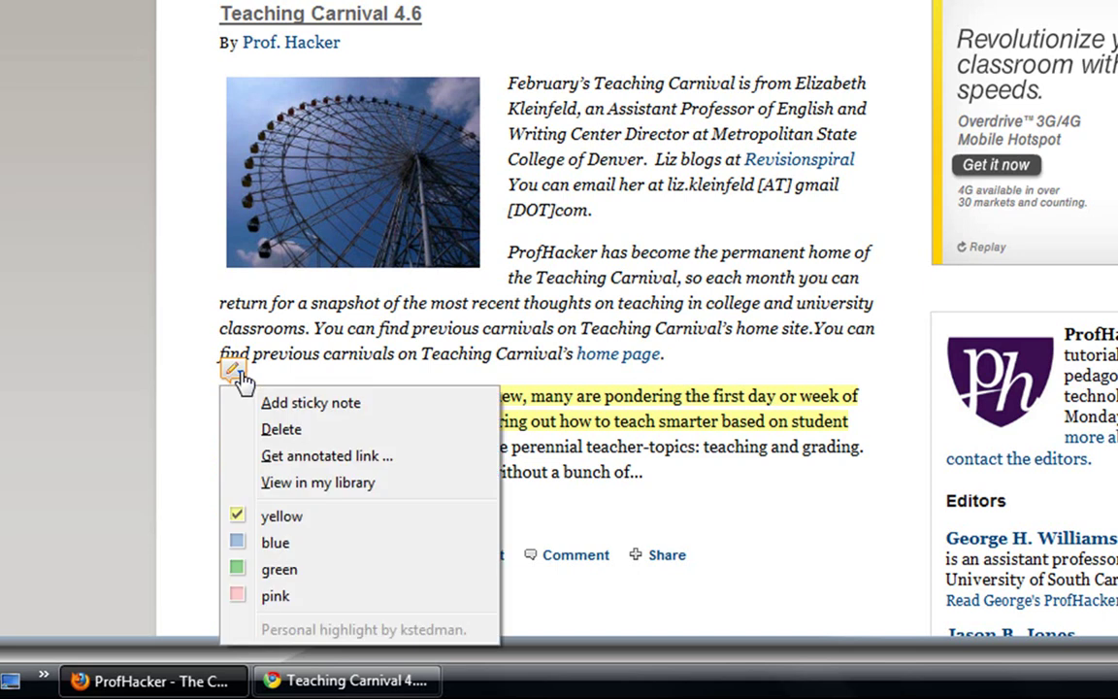
{"action": "mouse_move", "coordinate": [242, 379]}
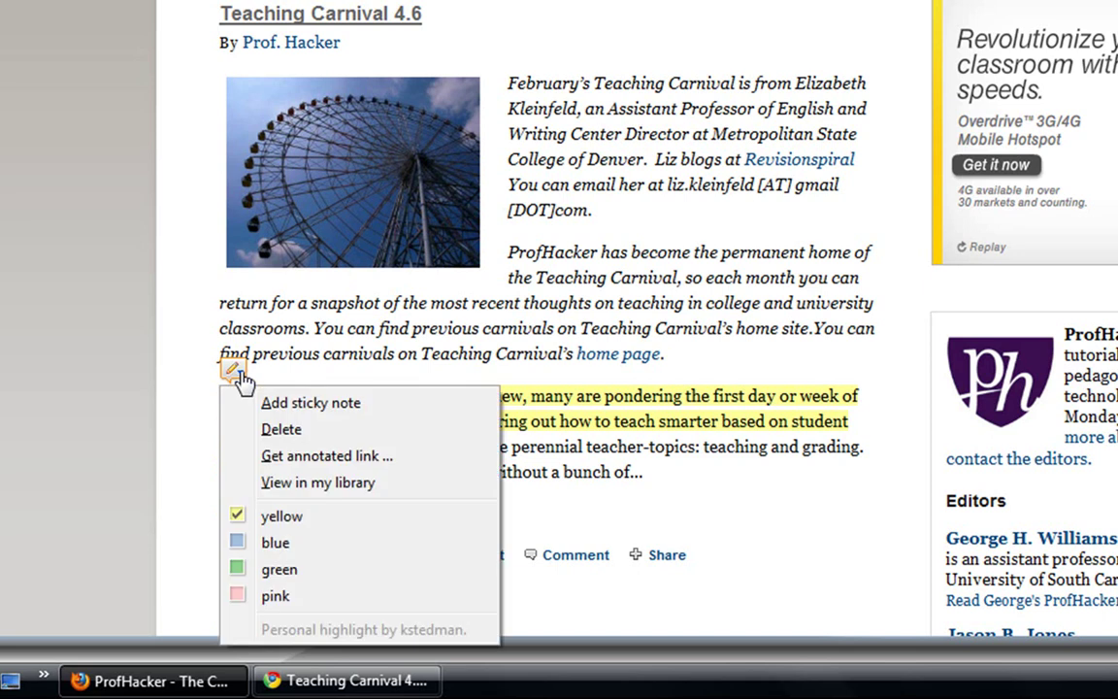
{"action": "left_click", "coordinate": [406, 412]}
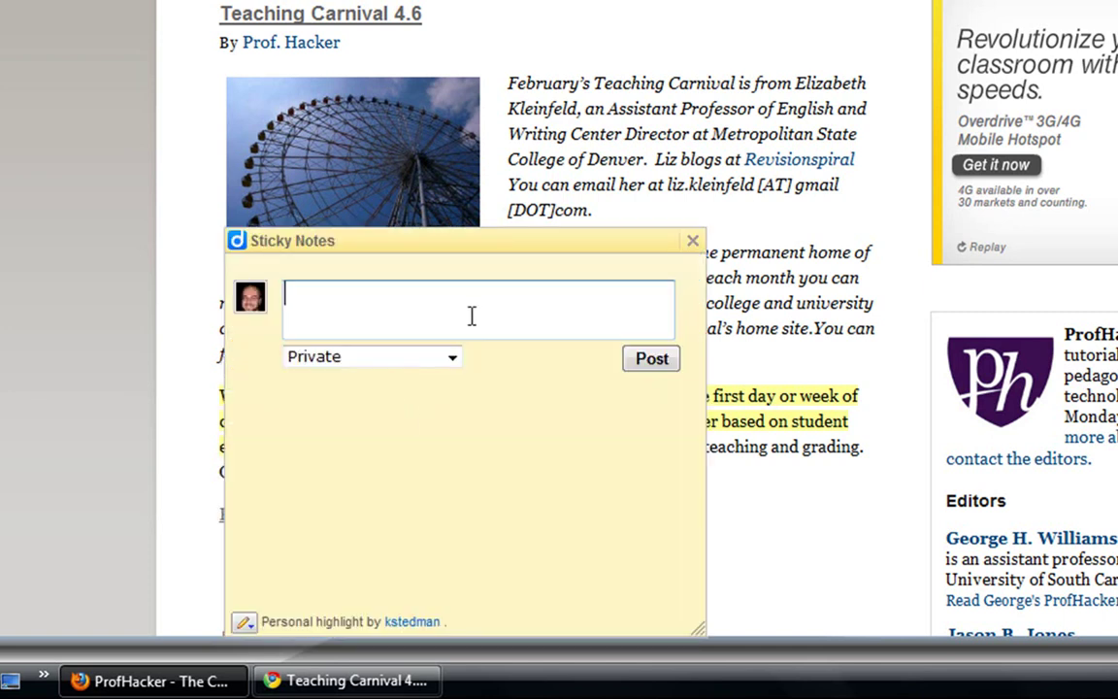
{"action": "type", "text": "Thios"}
{"action": "key", "text": "BackSpace"}
{"action": "key", "text": "BackSpace"}
{"action": "key", "text": "BackSpace"}
{"action": "type", "text": "s is really awe"}
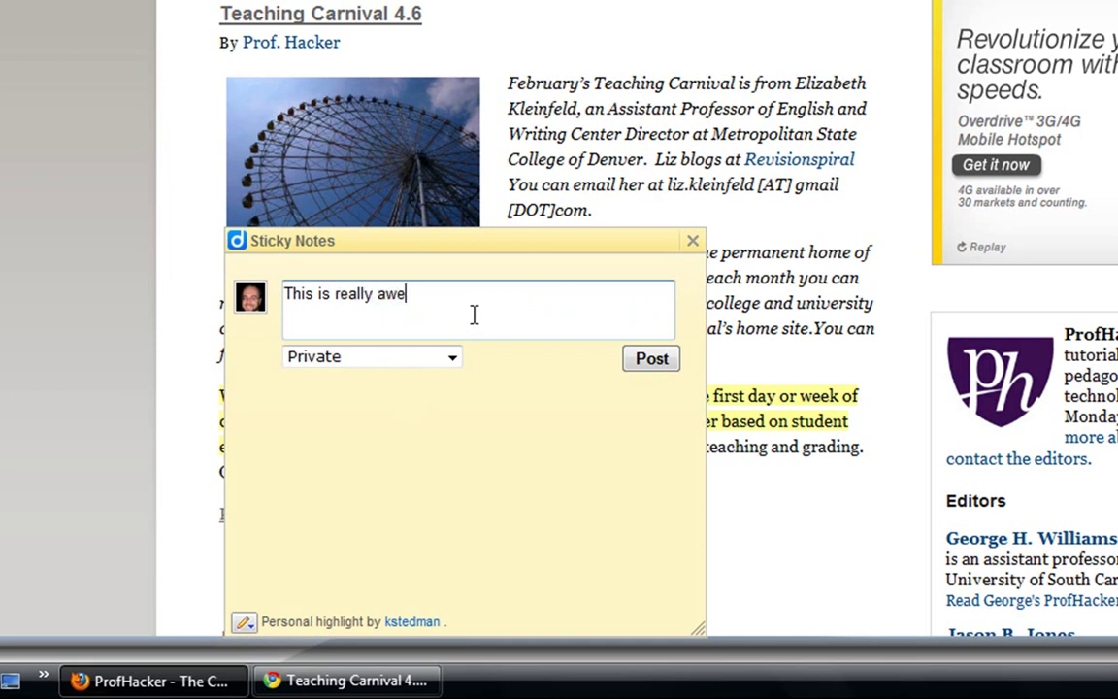
{"action": "type", "text": "some! Yay for in"}
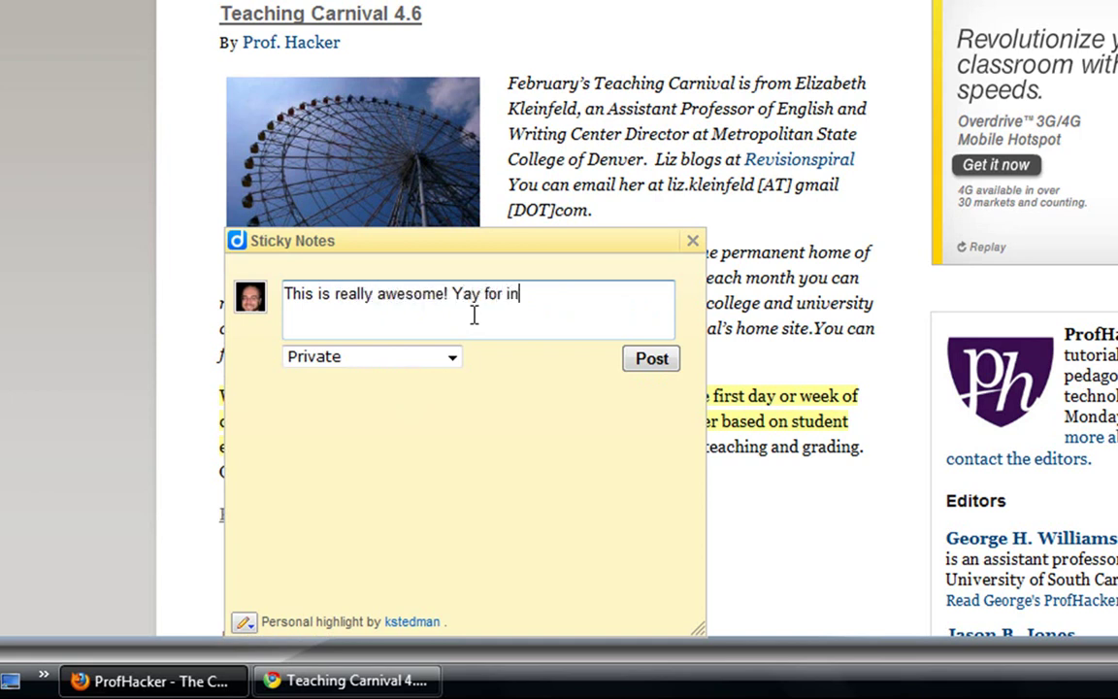
{"action": "type", "text": "formation!"}
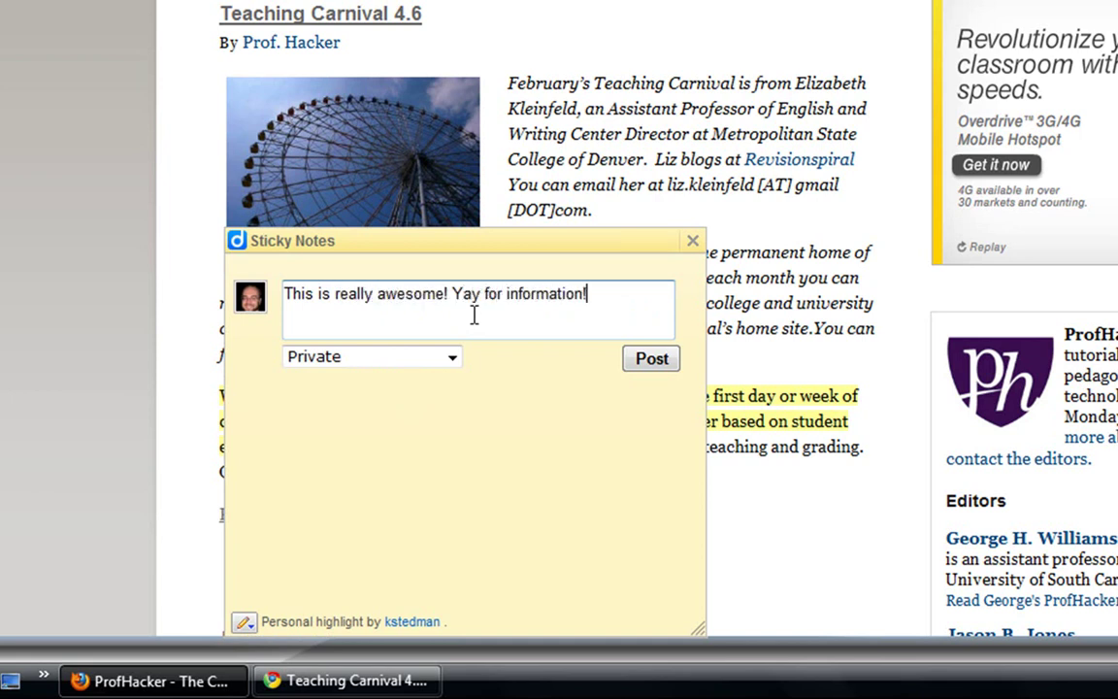
Step: Review the note's sharing options, keep it Private, post it and close the sticky note
{"action": "left_click", "coordinate": [453, 360]}
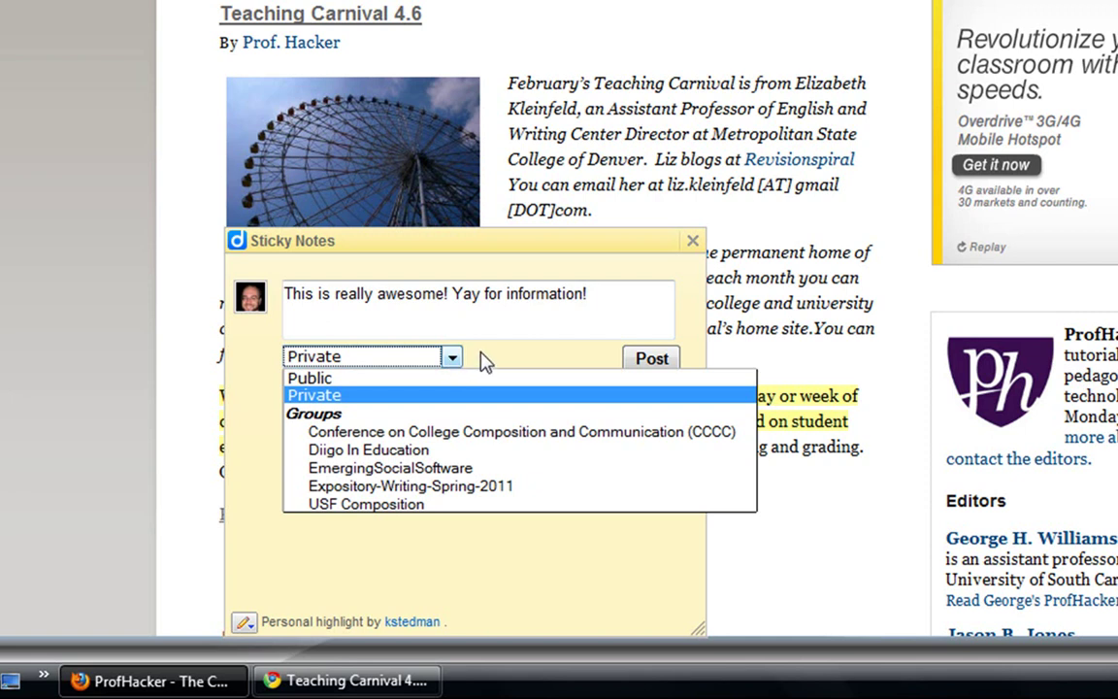
{"action": "left_click", "coordinate": [480, 362]}
{"action": "left_click", "coordinate": [642, 376]}
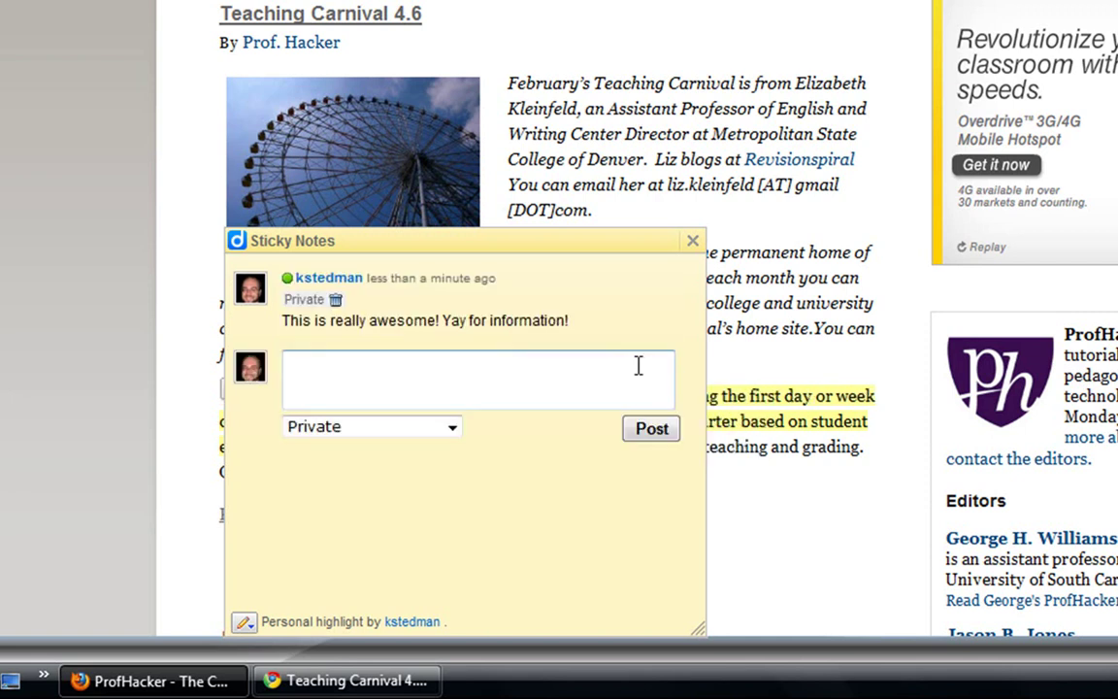
{"action": "left_click", "coordinate": [693, 242]}
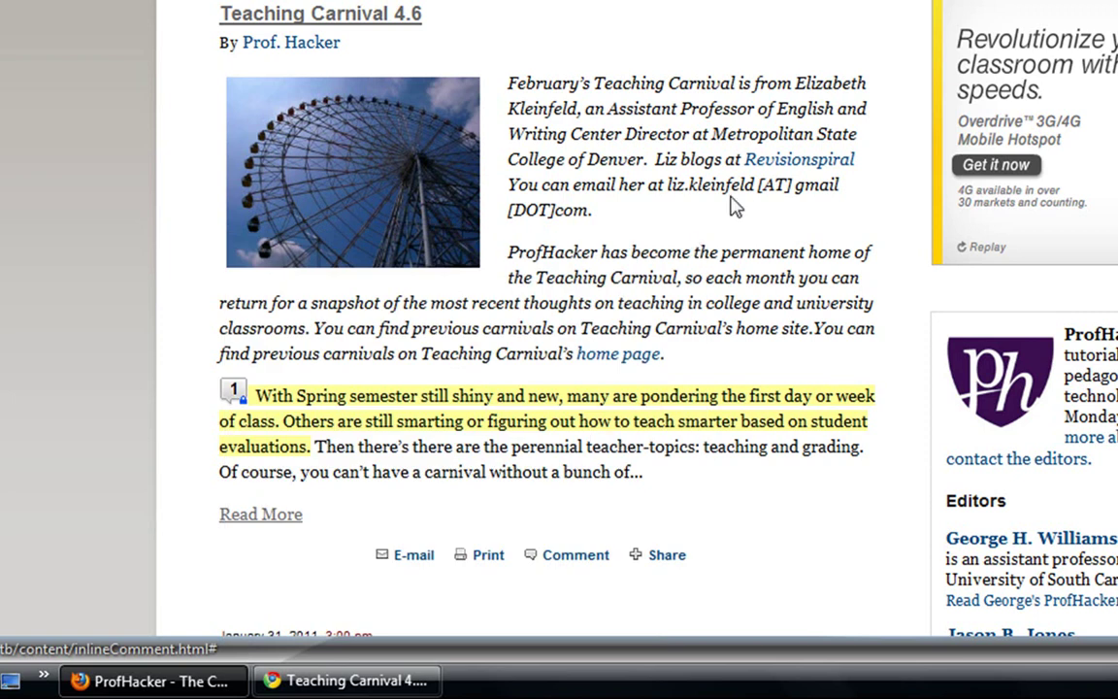
Step: Reopen the highlight's sticky note and post the comment "Hey class, isn't this awesome?" to the Expository-Writing-Spring-2011 group
{"action": "scroll", "coordinate": [612, 107], "scroll_direction": "down", "scroll_amount": 3}
{"action": "scroll", "coordinate": [612, 109], "scroll_direction": "up", "scroll_amount": 2}
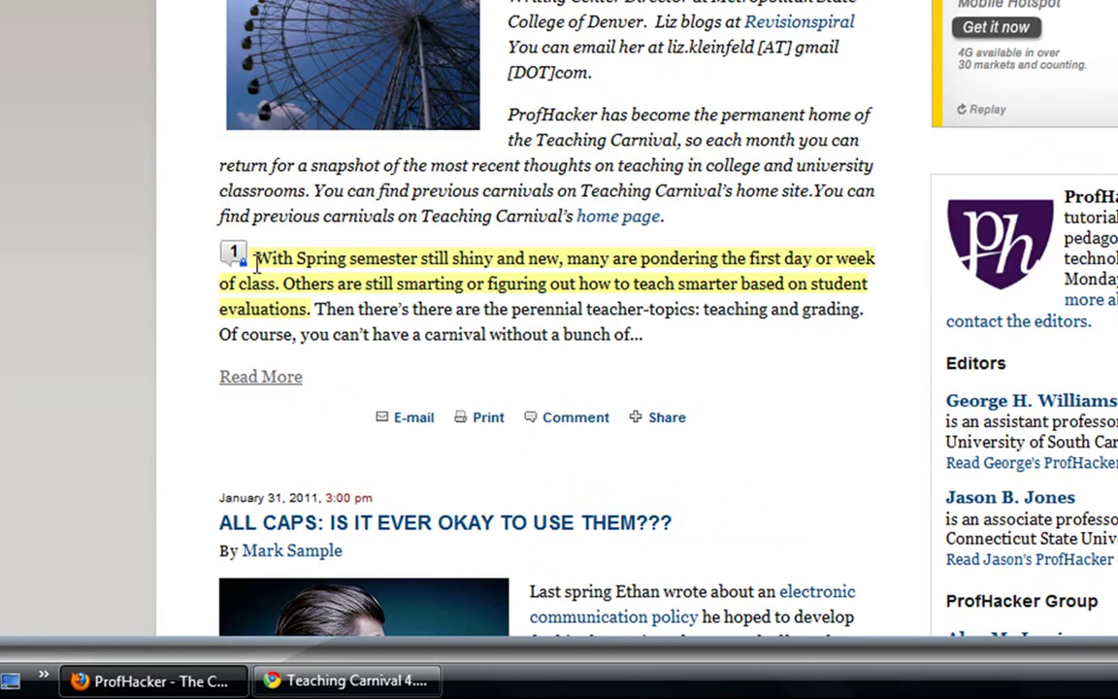
{"action": "left_click", "coordinate": [233, 249]}
{"action": "left_click", "coordinate": [718, 239]}
{"action": "left_click", "coordinate": [231, 252]}
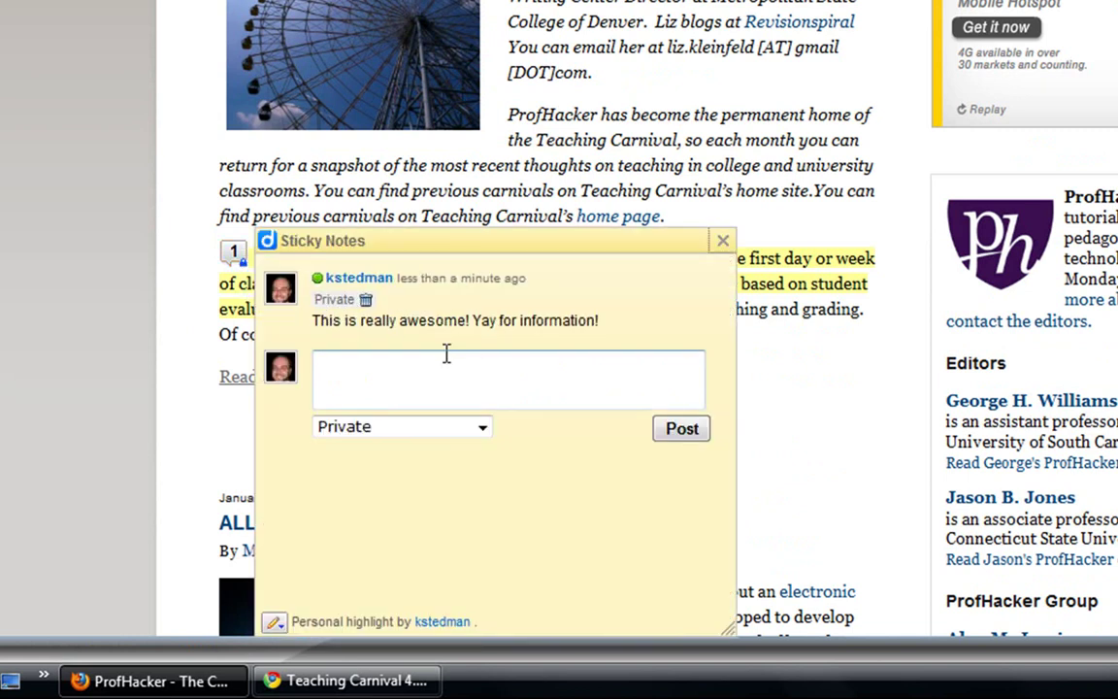
{"action": "left_click", "coordinate": [472, 376]}
{"action": "type", "text": "Hey class,"}
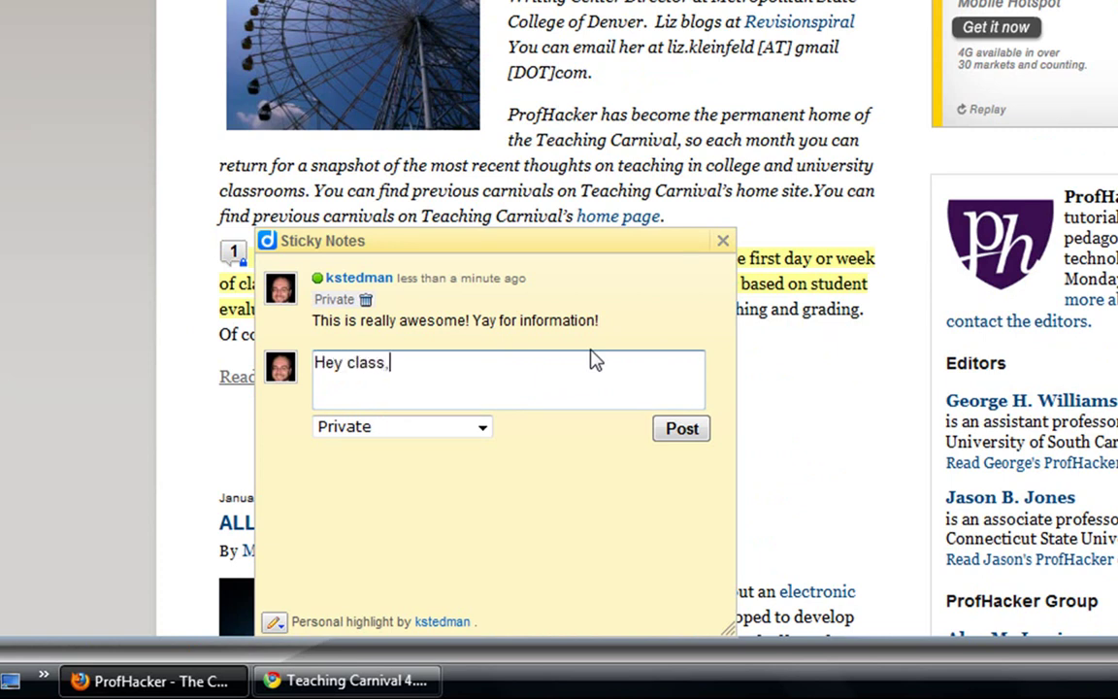
{"action": "type", "text": " isn't this awesome?"}
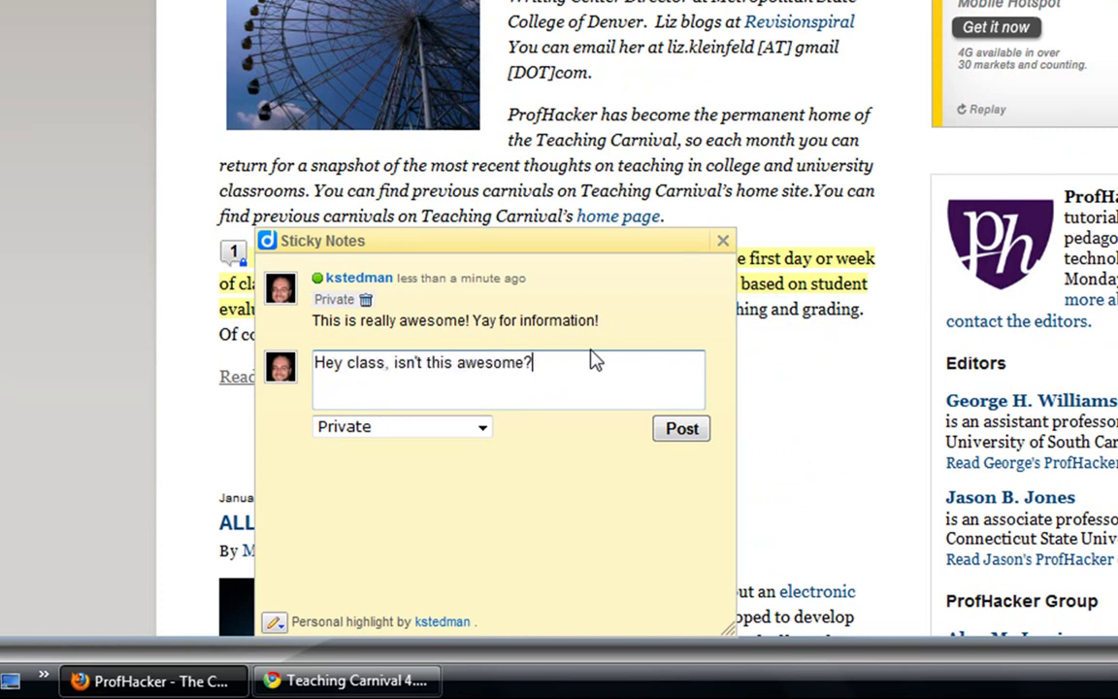
{"action": "left_click", "coordinate": [483, 427]}
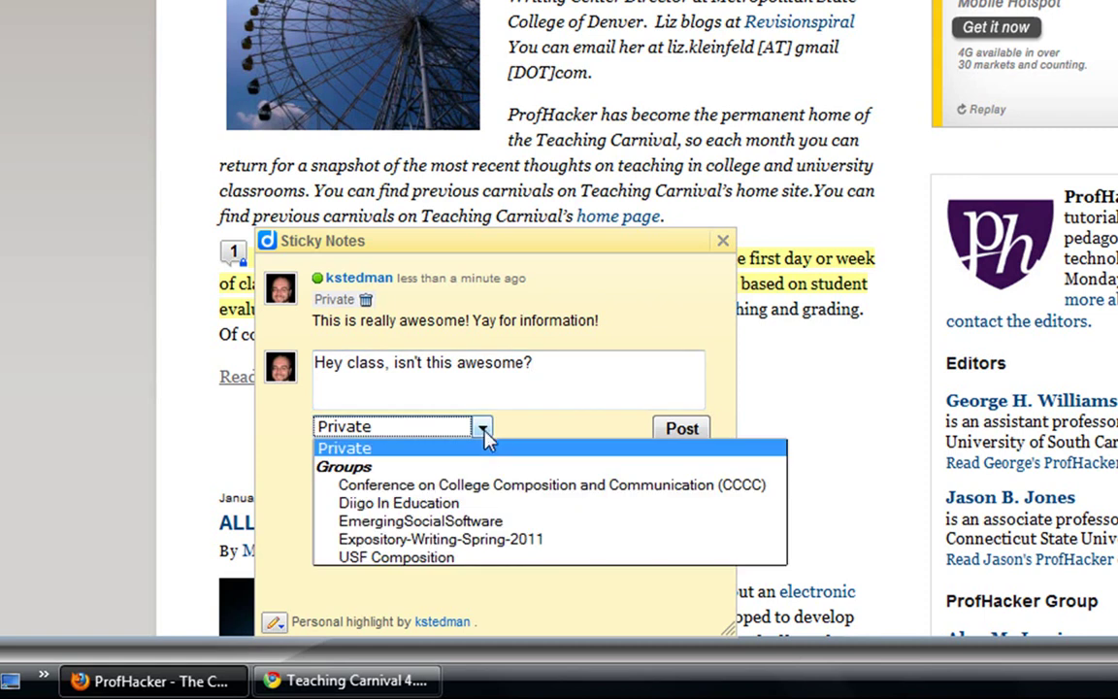
{"action": "left_click", "coordinate": [470, 549]}
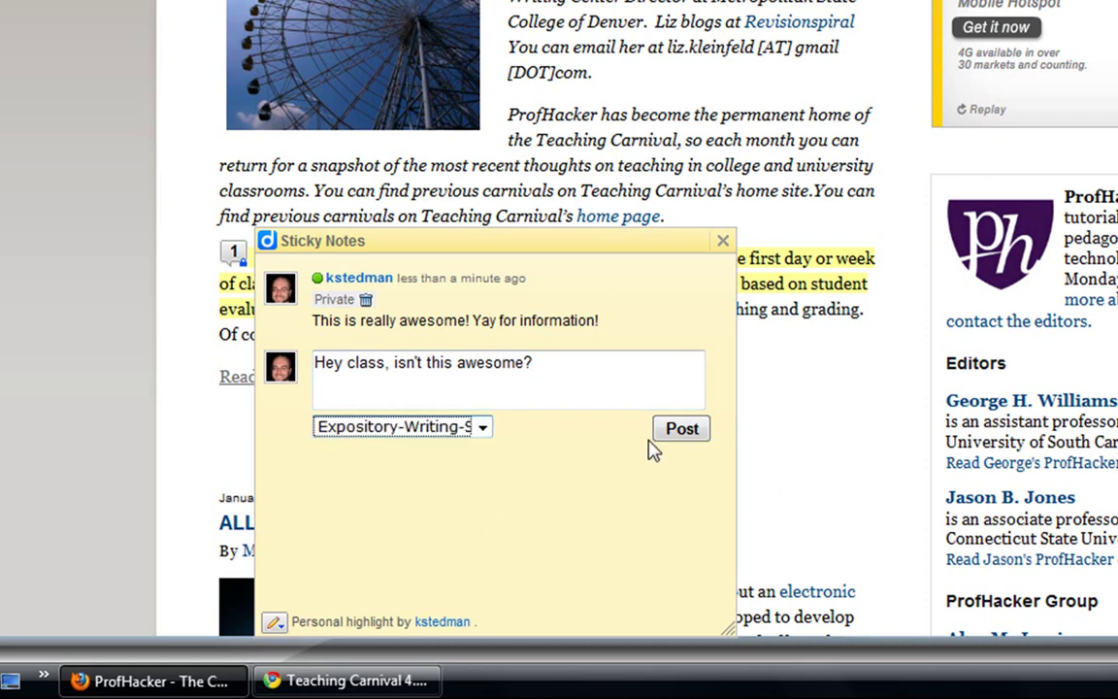
{"action": "left_click", "coordinate": [693, 429]}
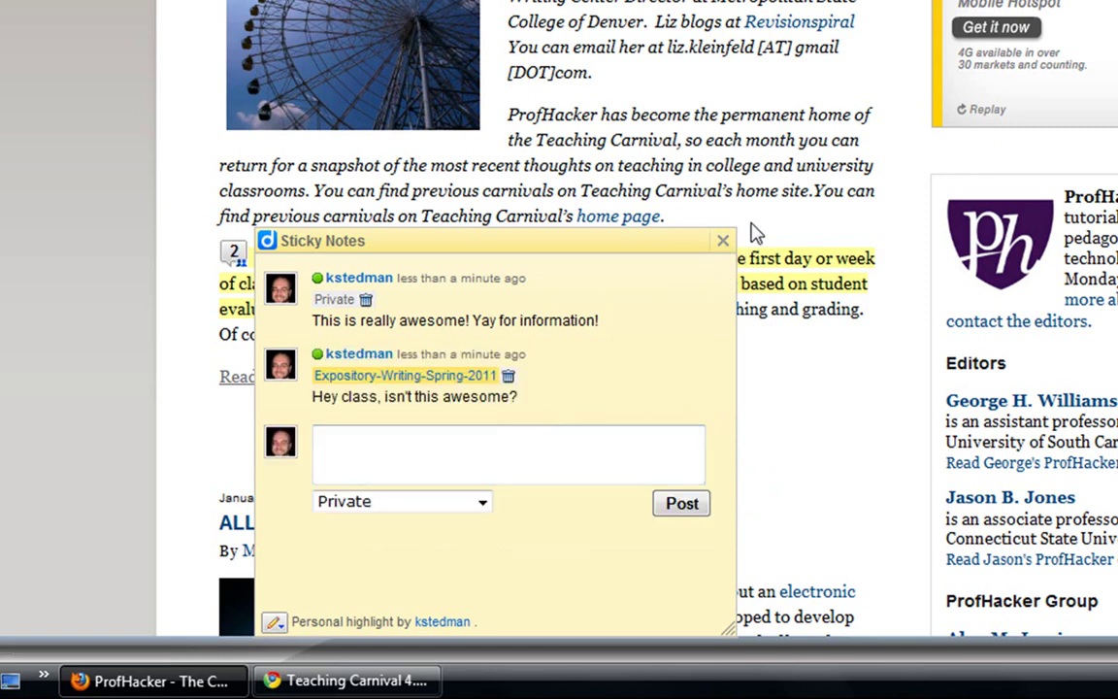
Step: Close and reopen the highlight's sticky note to review its private and group comments
{"action": "left_click", "coordinate": [723, 240]}
{"action": "left_click", "coordinate": [231, 255]}
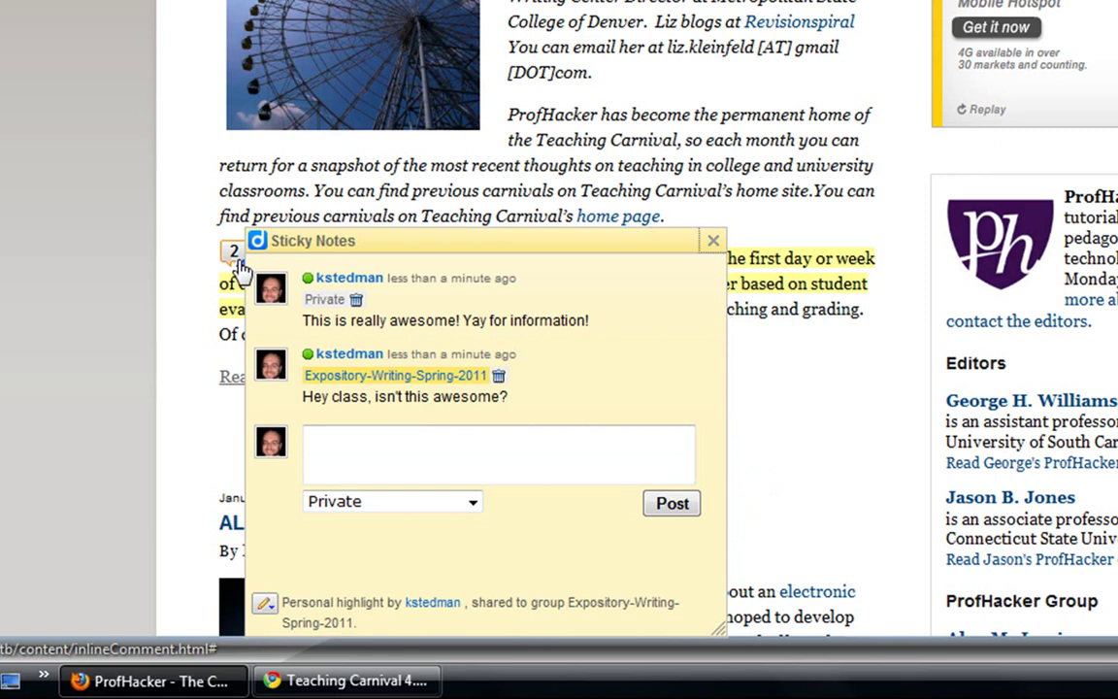
{"action": "left_click", "coordinate": [234, 256]}
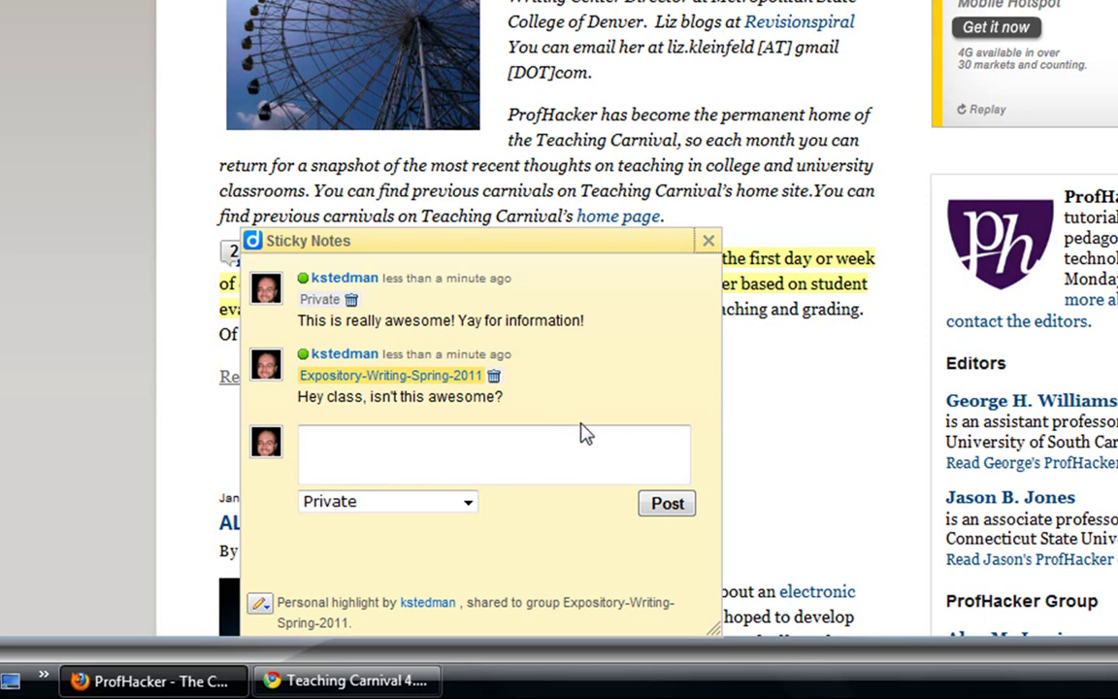
Step: Close the sticky note and refresh the Expository-Writing-Spring-2011 group page to check the shared highlight and its class comment
{"action": "left_click", "coordinate": [568, 117]}
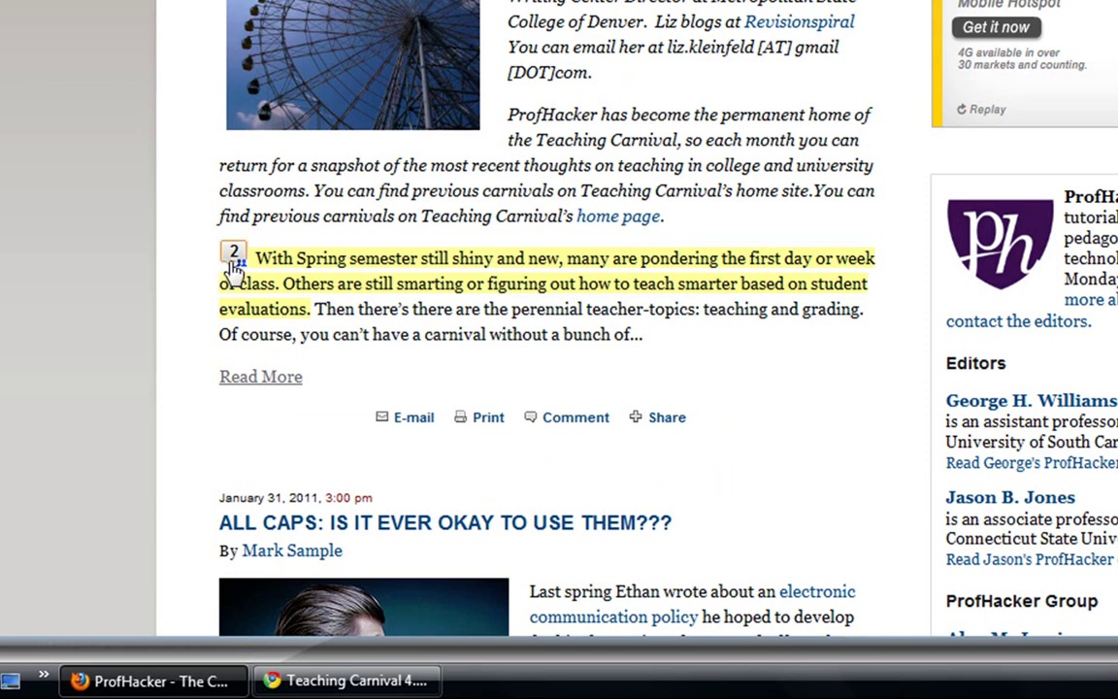
{"action": "left_click", "coordinate": [233, 254]}
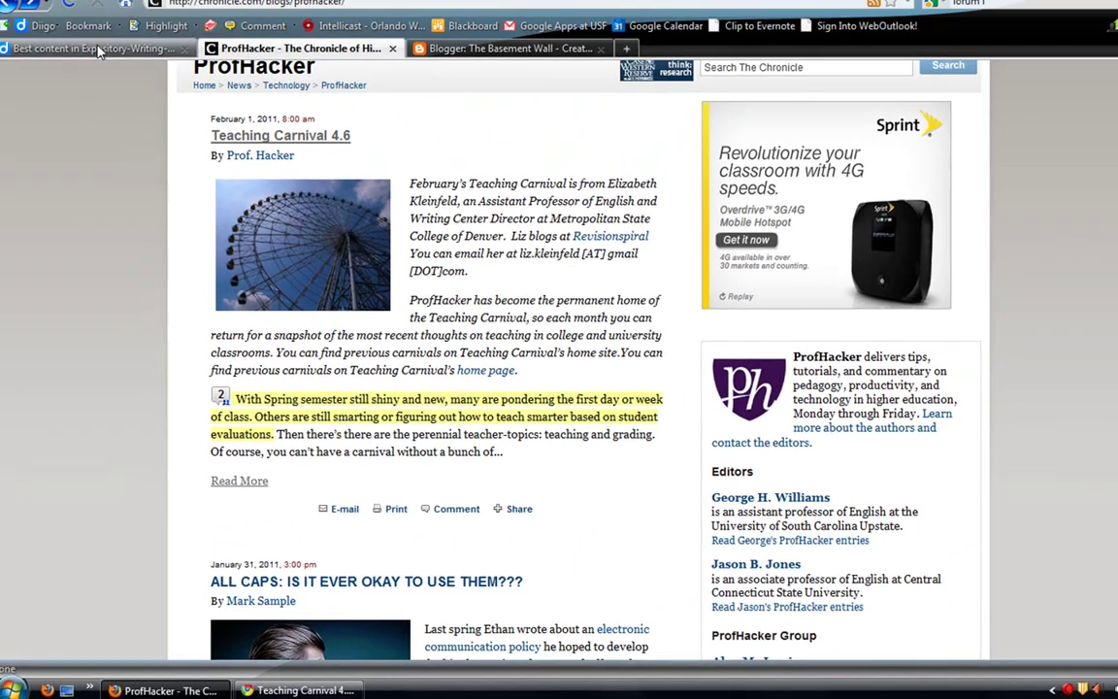
{"action": "left_click", "coordinate": [97, 48]}
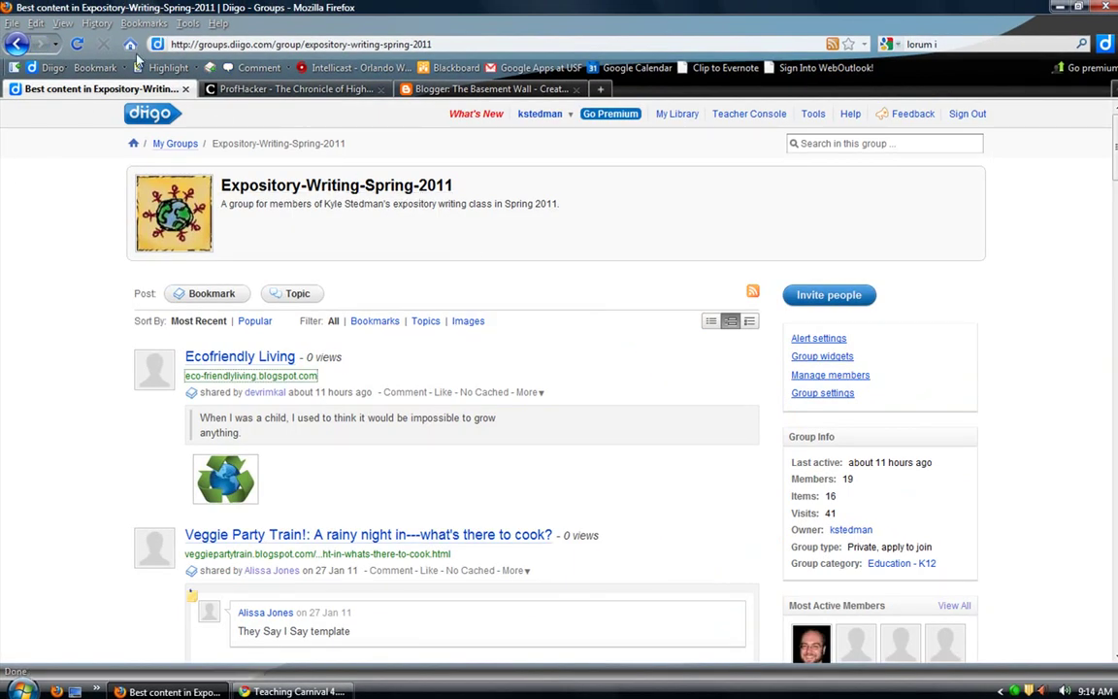
{"action": "left_click", "coordinate": [79, 45]}
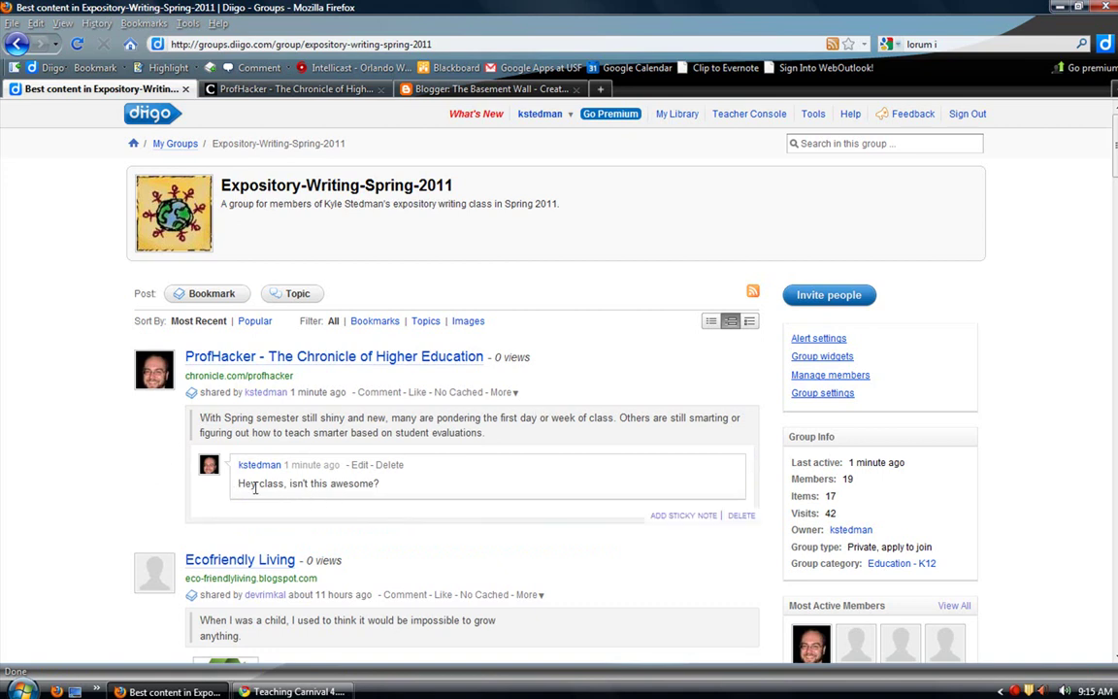
Step: Return to the ProfHacker page and reopen the highlight's sticky note to review its comments
{"action": "left_click", "coordinate": [343, 91]}
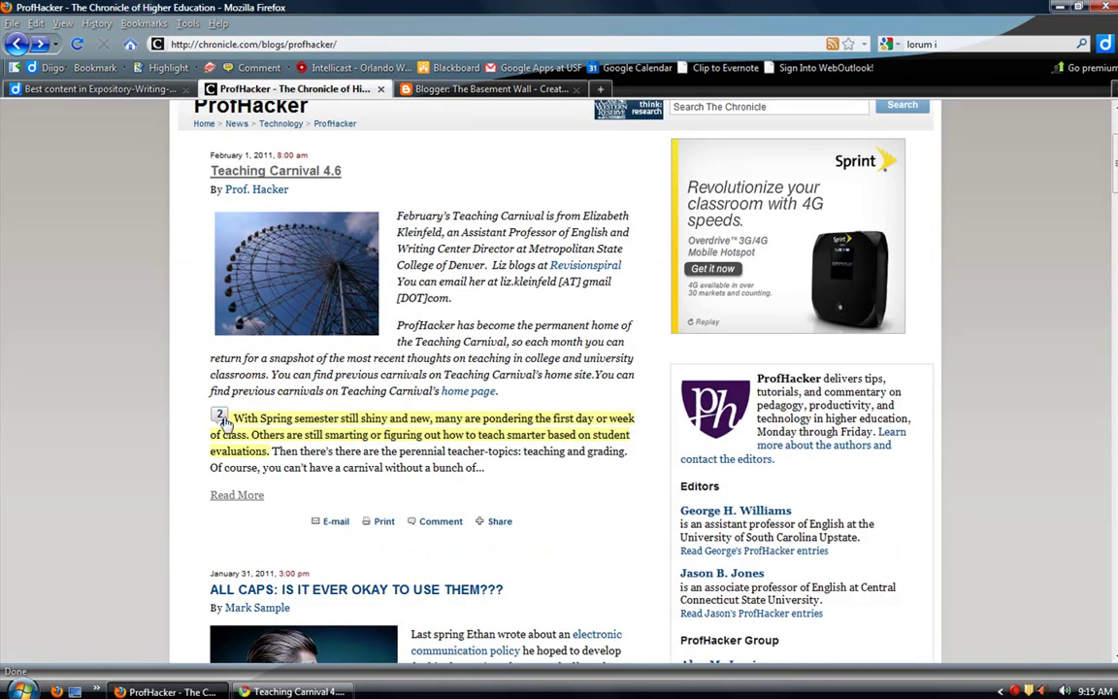
{"action": "left_click", "coordinate": [221, 418]}
{"action": "left_click", "coordinate": [406, 555]}
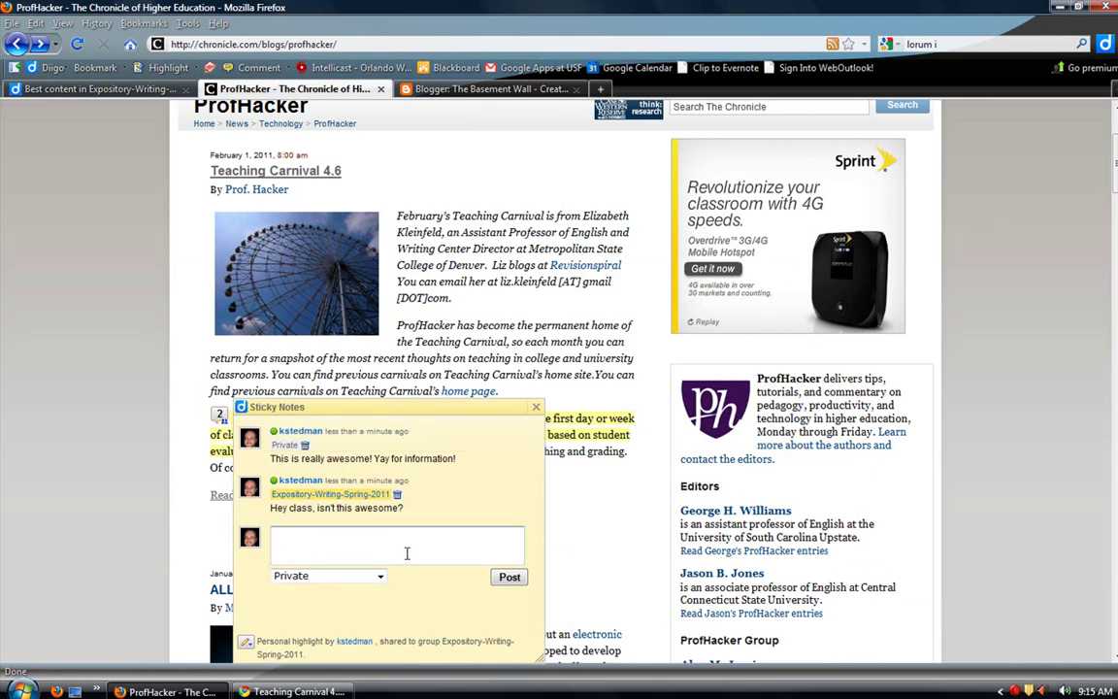
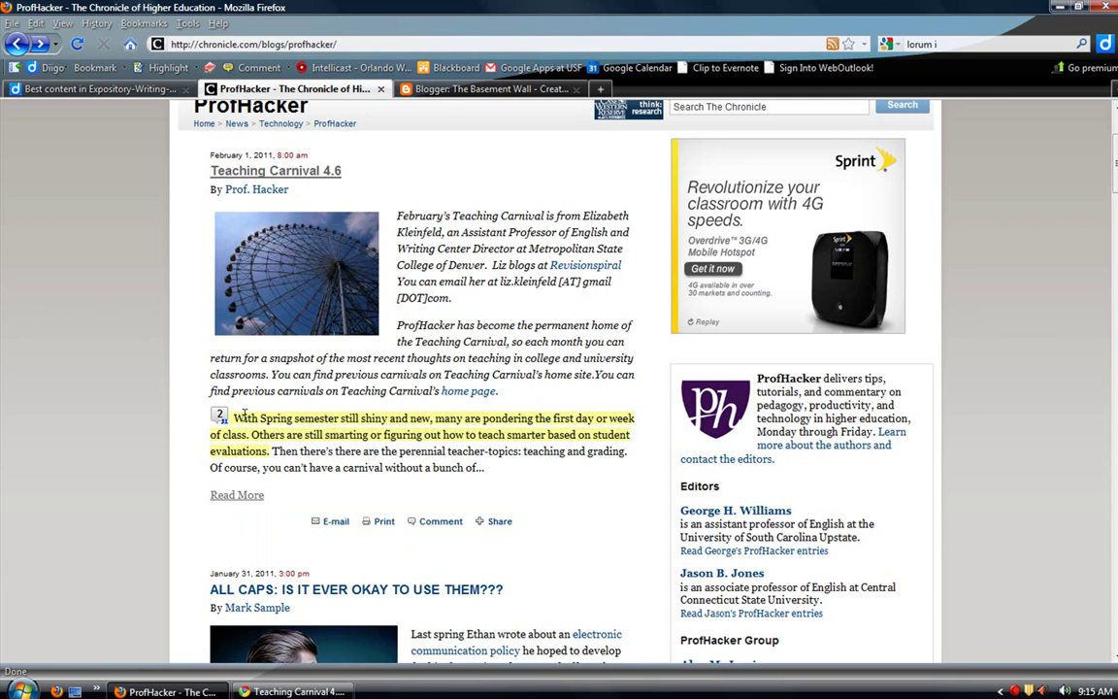
Step: Add a private floating sticky note reading "Here I am, a floating sticky note." to the ProfHacker page, post it and close it
{"action": "scroll", "coordinate": [245, 418], "scroll_direction": "up", "scroll_amount": 2}
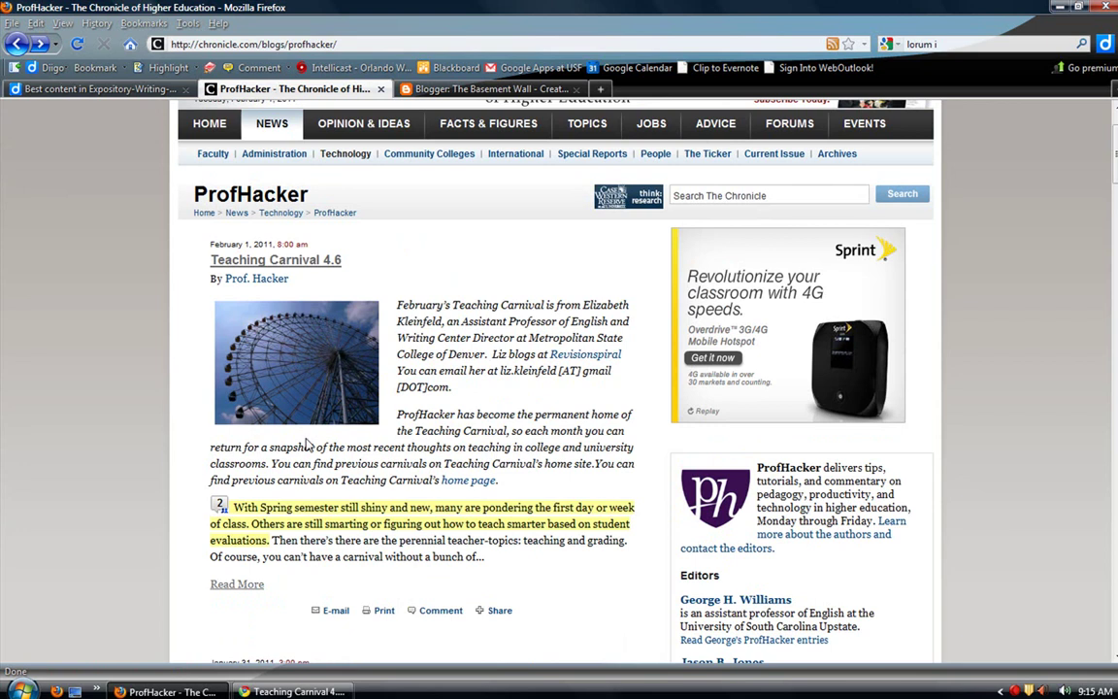
{"action": "scroll", "coordinate": [277, 398], "scroll_direction": "up", "scroll_amount": 2}
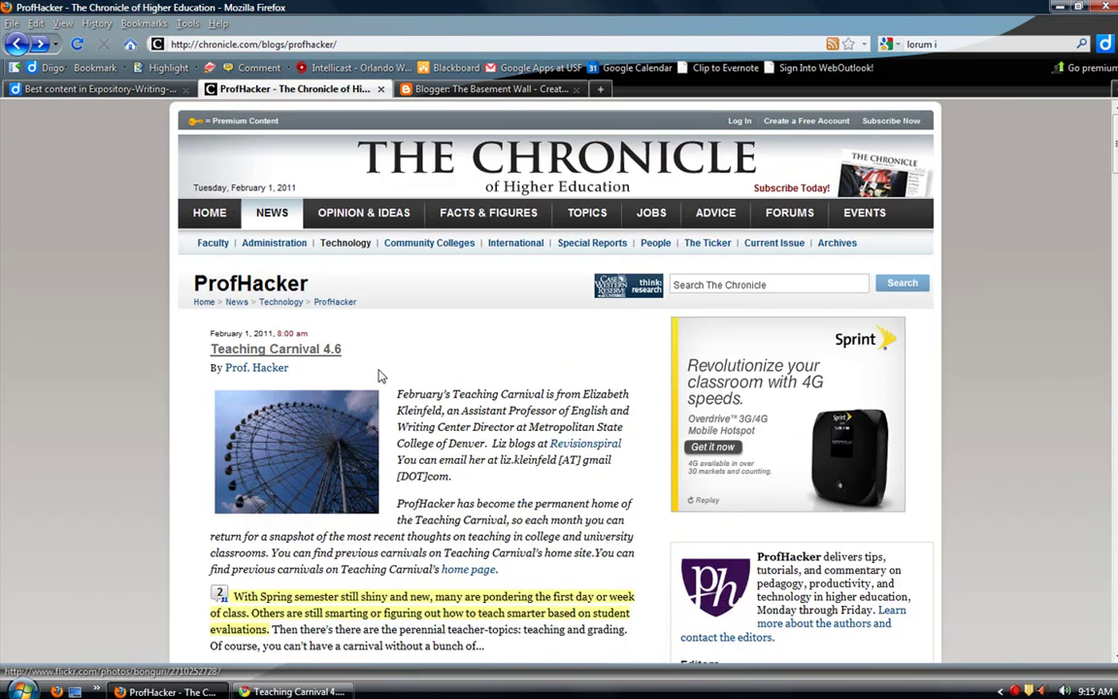
{"action": "left_click", "coordinate": [289, 70]}
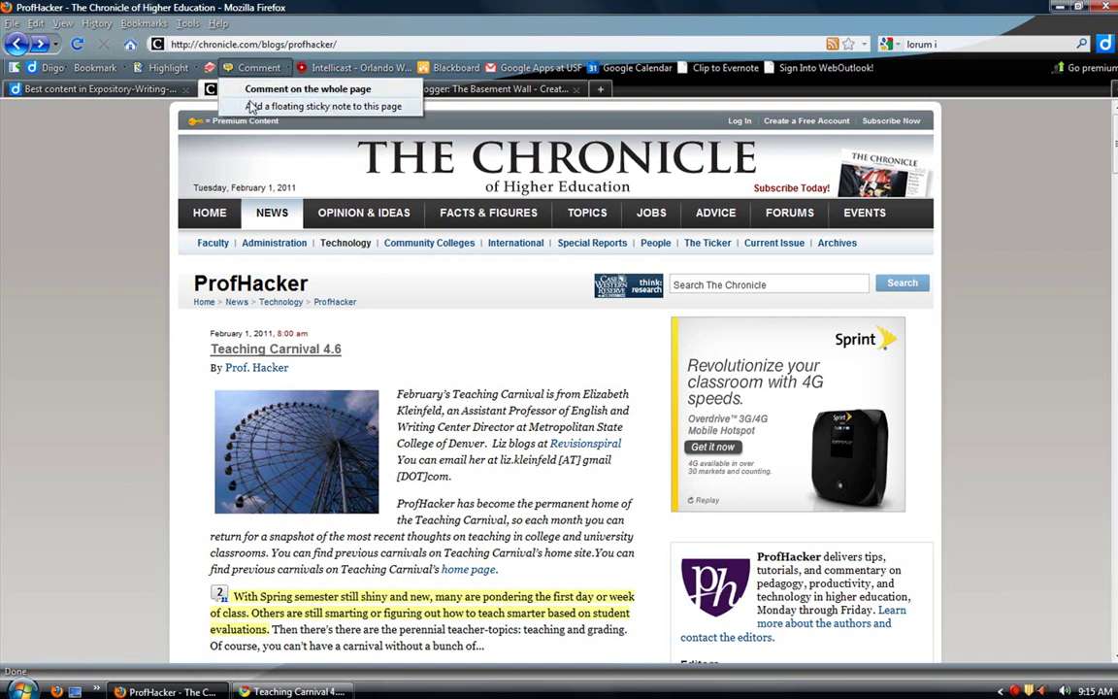
{"action": "left_click", "coordinate": [260, 107]}
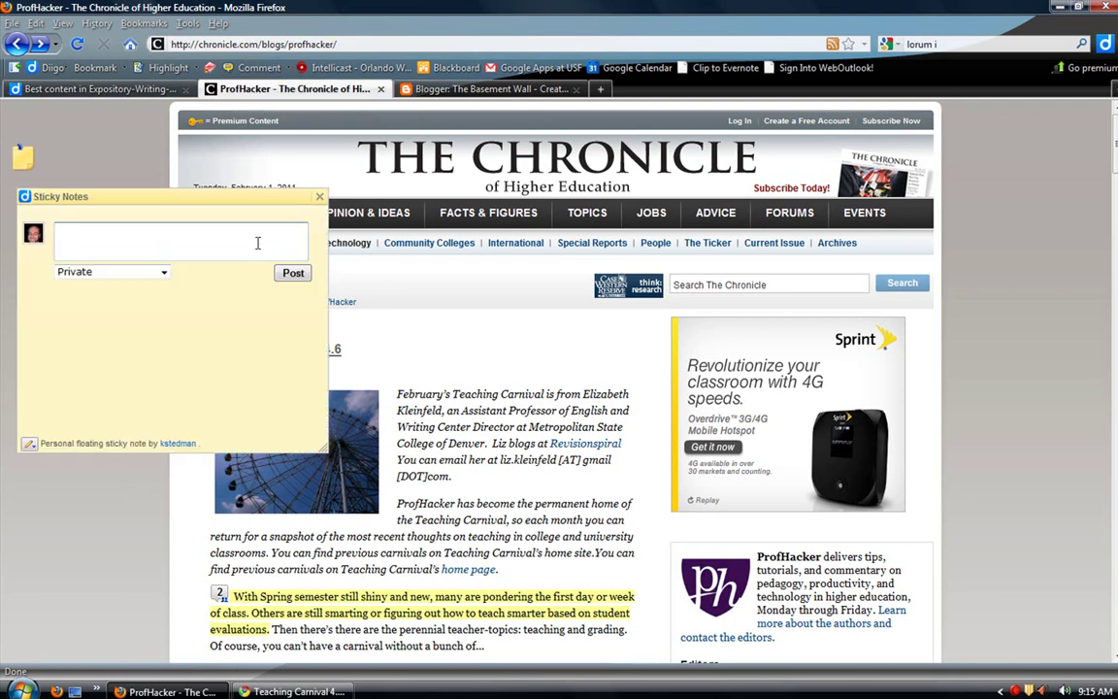
{"action": "type", "text": "Here I am, a floating stic"}
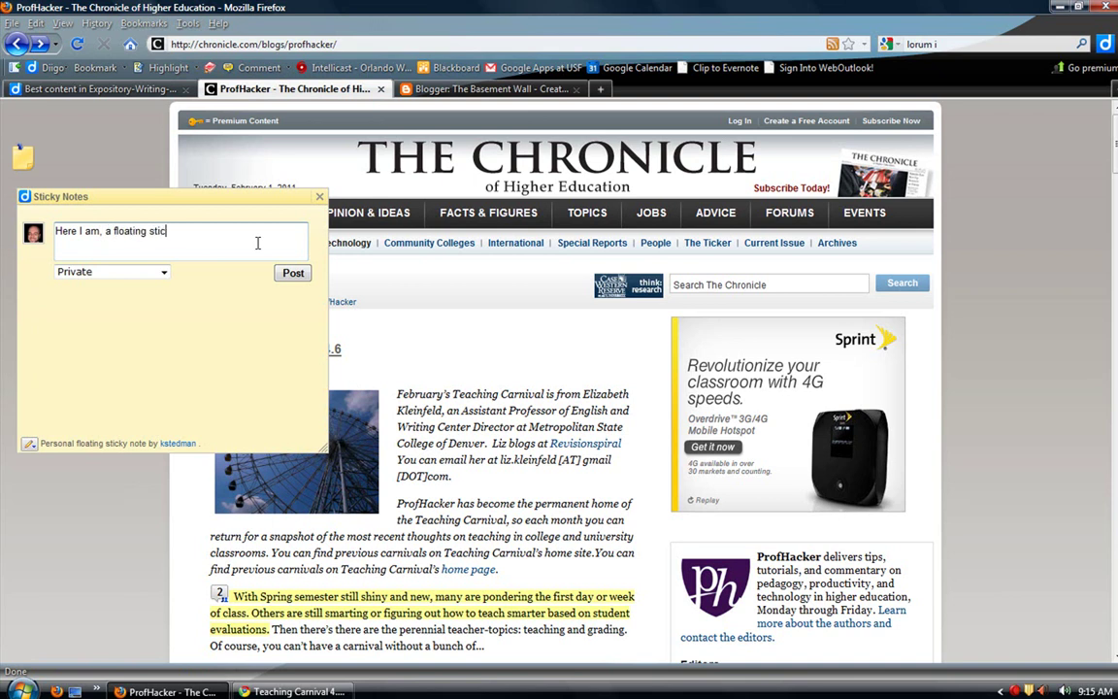
{"action": "type", "text": "ky note."}
{"action": "left_click", "coordinate": [291, 273]}
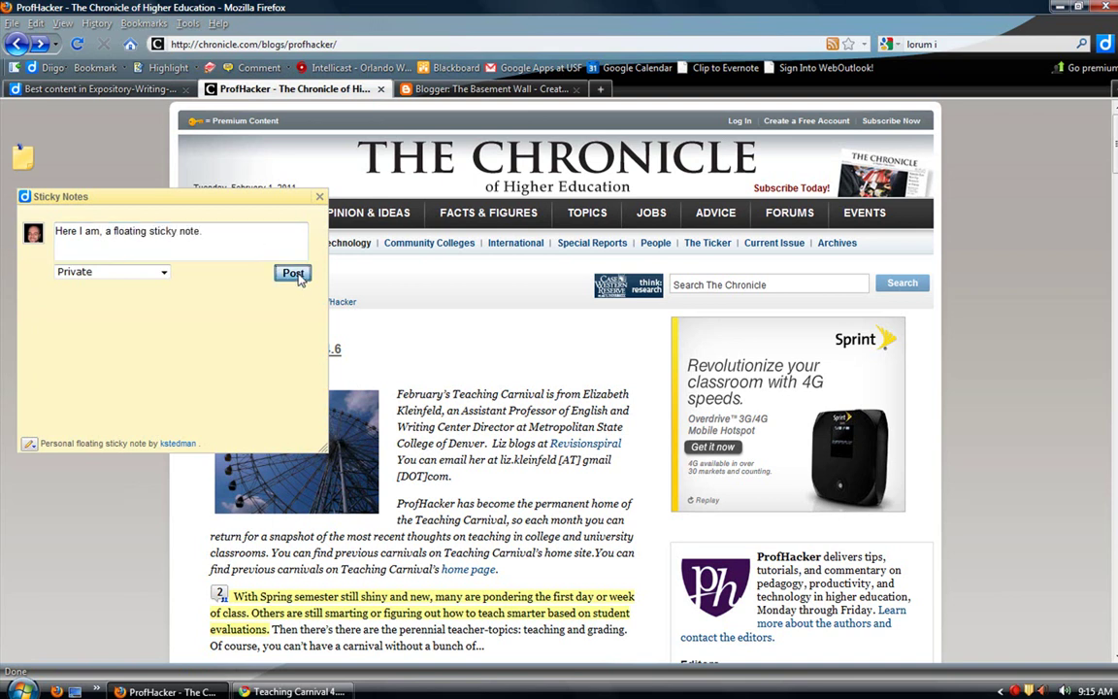
{"action": "left_click", "coordinate": [319, 196]}
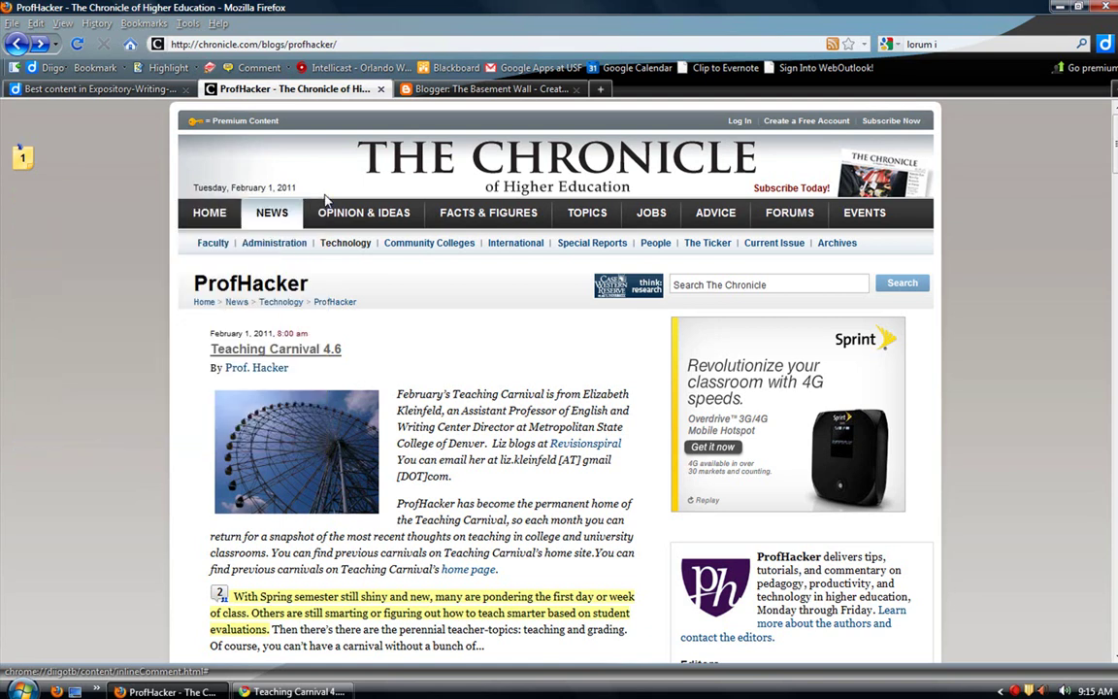
Step: Reopen and close the floating sticky note, comparing it with the note attached to the highlighted passage
{"action": "left_click", "coordinate": [23, 157]}
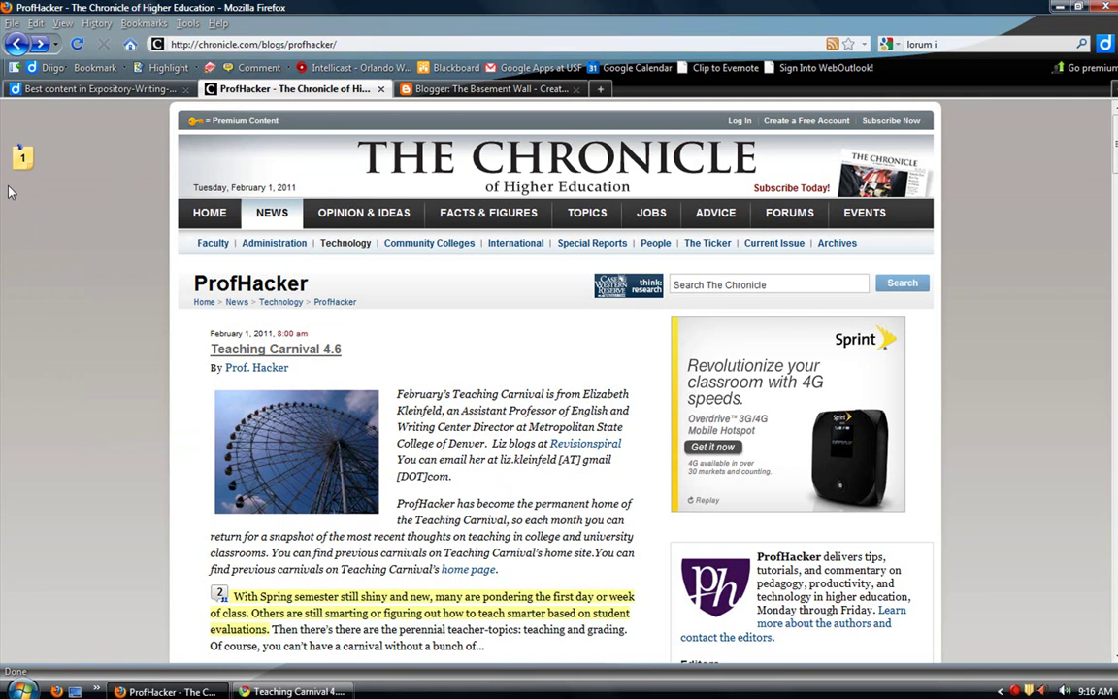
{"action": "left_click", "coordinate": [24, 159]}
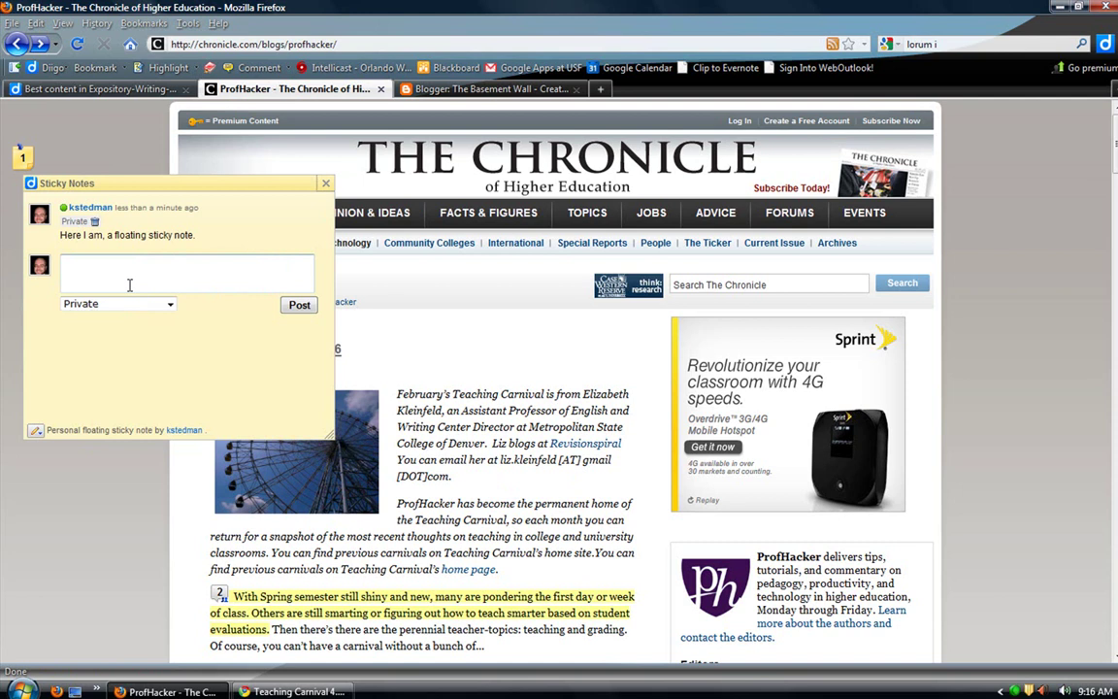
{"action": "left_click", "coordinate": [325, 182]}
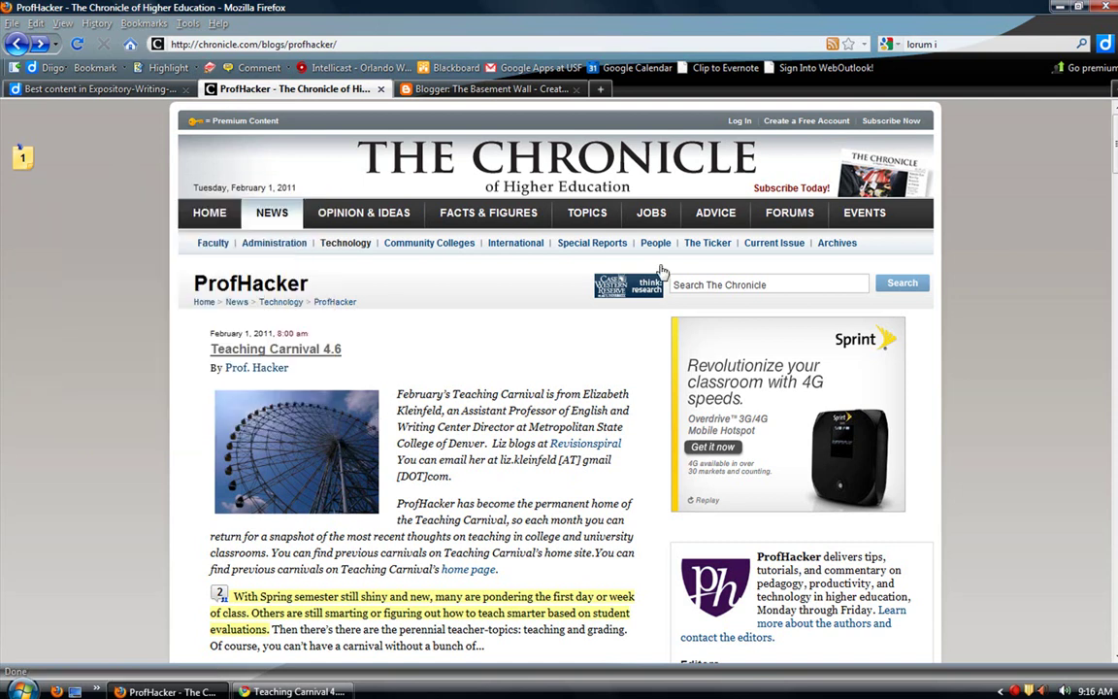
{"action": "scroll", "coordinate": [295, 417], "scroll_direction": "down", "scroll_amount": 3}
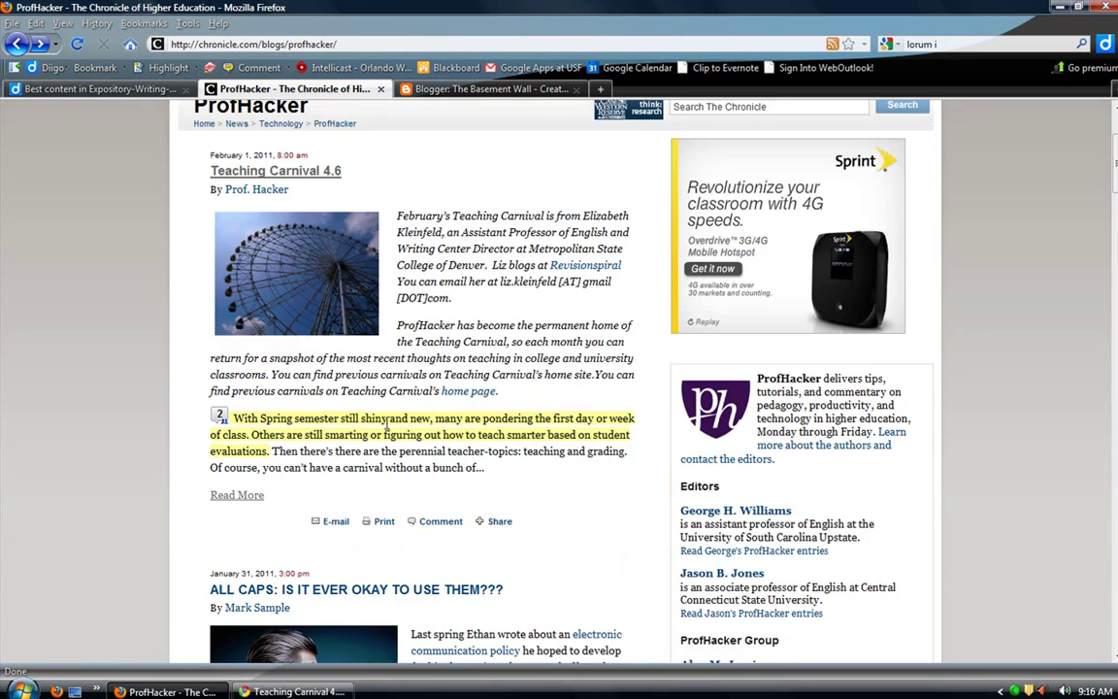
{"action": "left_click", "coordinate": [217, 418]}
{"action": "scroll", "coordinate": [439, 376], "scroll_direction": "up", "scroll_amount": 3}
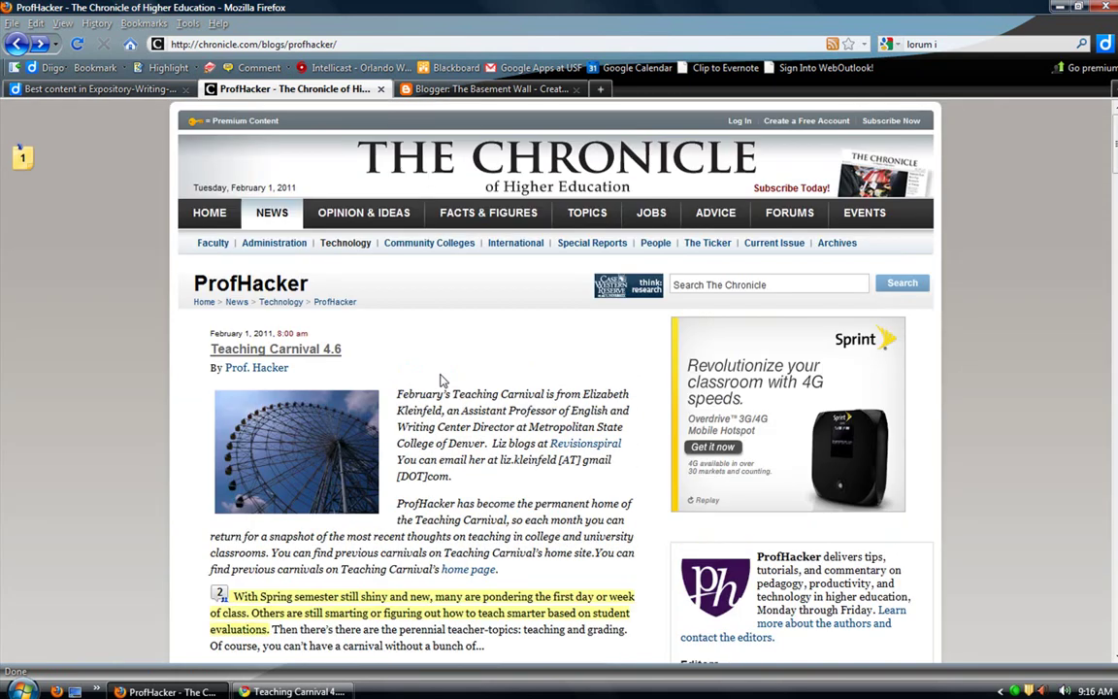
Step: Publish a new Blogger post on The Basement Wall titled "A Test post" with a line of random filler text as its body
{"action": "left_click", "coordinate": [486, 88]}
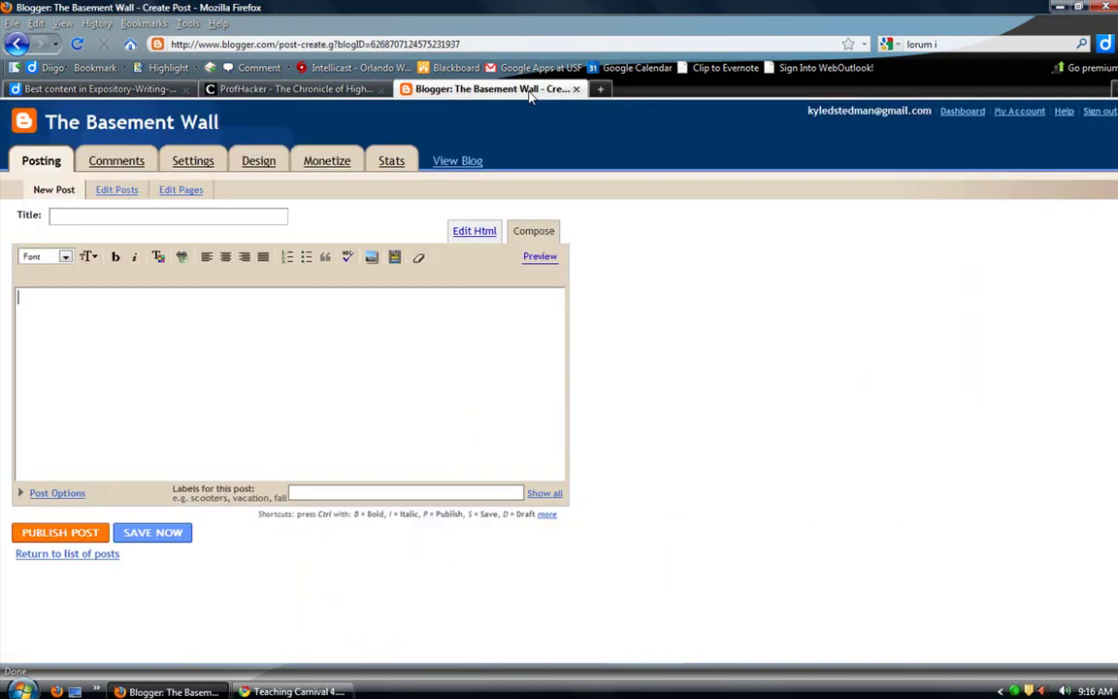
{"action": "left_click", "coordinate": [232, 217]}
{"action": "type", "text": "A Test post"}
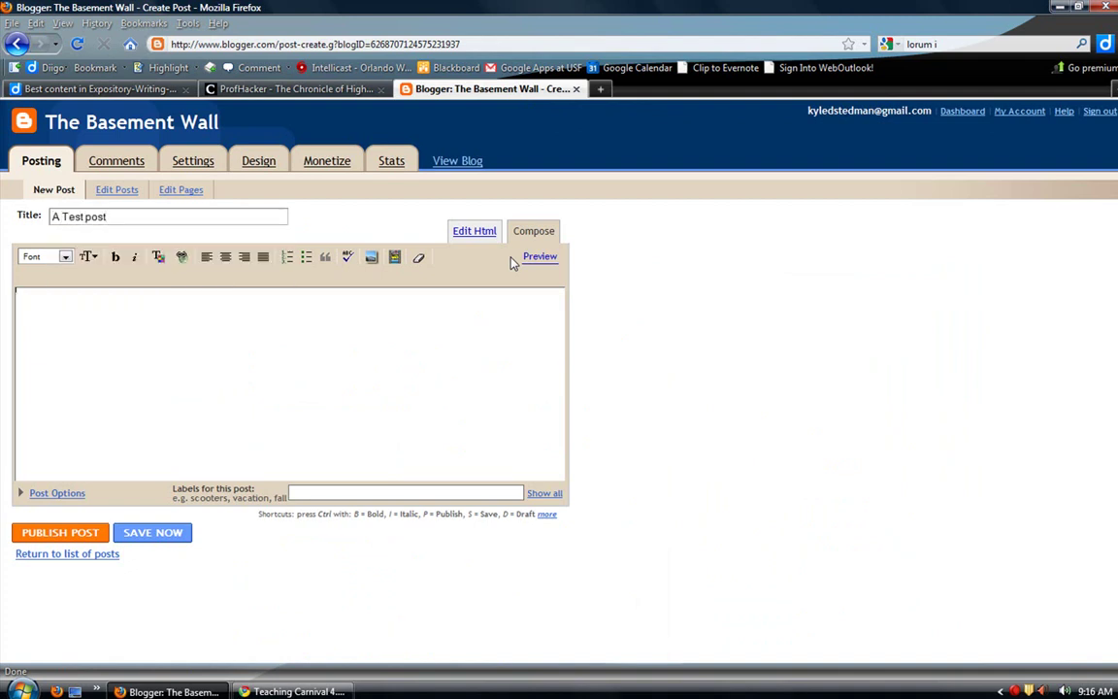
{"action": "type", "text": "http://chronicle.com/blogs/profhacker/"}
{"action": "key", "text": "ctrl+z"}
{"action": "type", "text": "a;oiedfr a;wfhaw;eoifjaw;oifj"}
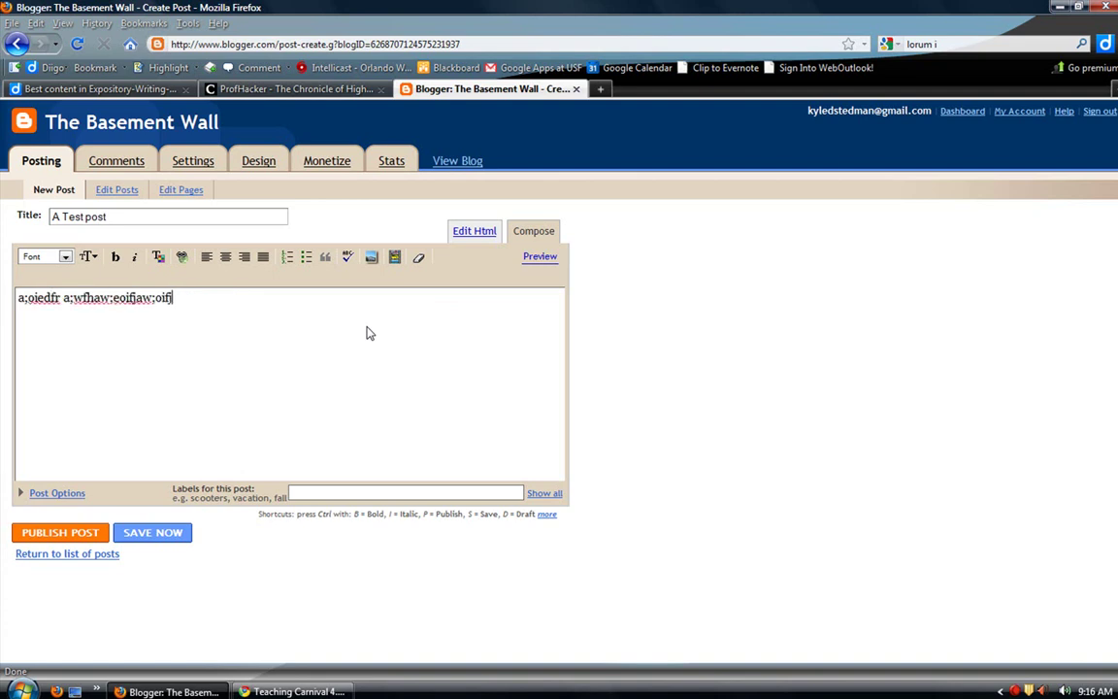
{"action": "type", "text": " a;woeijf a;weifoja ;weoifja w;oeifj ;aowiejf ;aweoijf a;woeifjq woi"}
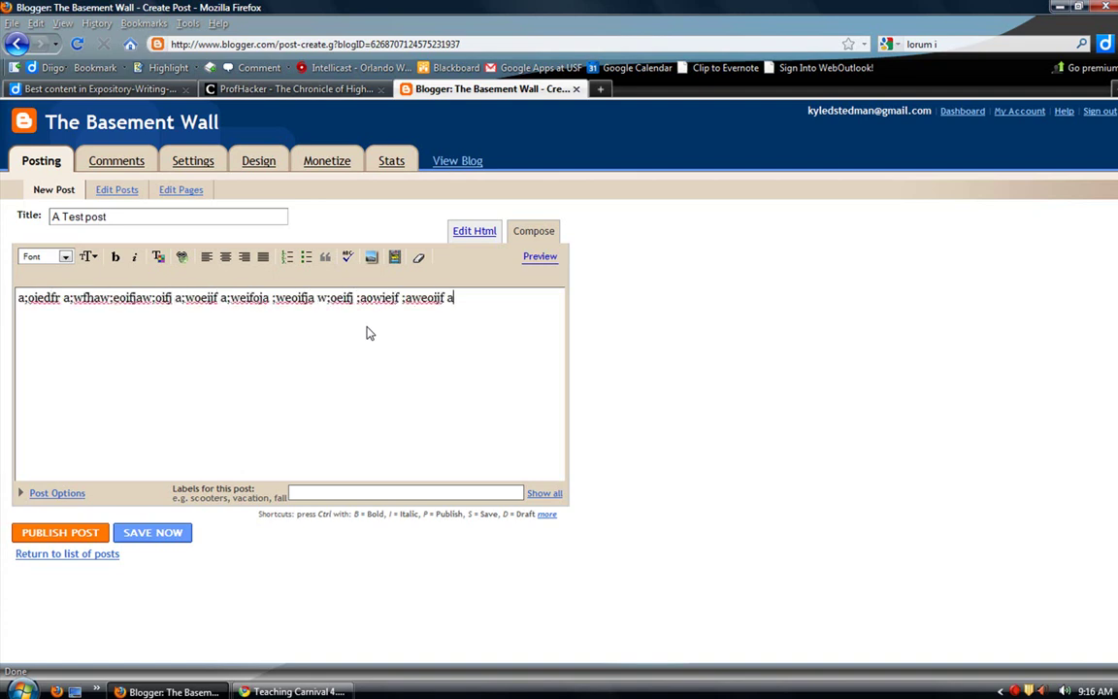
{"action": "left_click", "coordinate": [89, 533]}
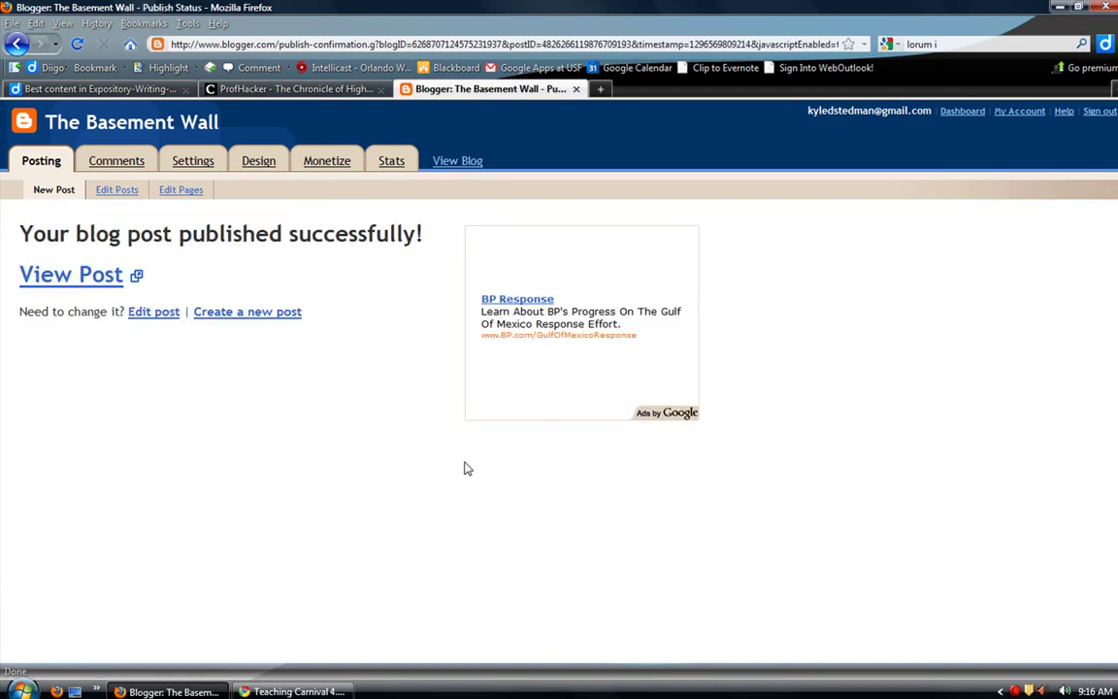
Step: View the published test post and examine its web address, especially the /2011/02/test-post.html part
{"action": "left_click", "coordinate": [74, 287]}
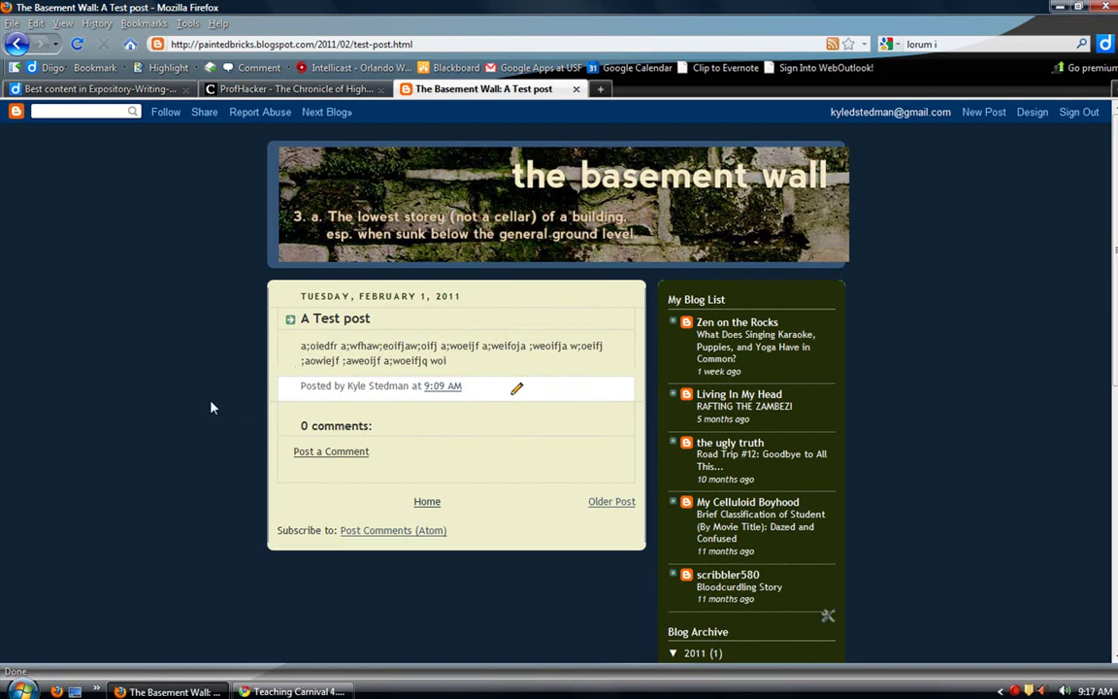
{"action": "scroll", "coordinate": [229, 386], "scroll_direction": "down", "scroll_amount": 5}
{"action": "scroll", "coordinate": [348, 391], "scroll_direction": "up", "scroll_amount": 5}
{"action": "left_click", "coordinate": [313, 39]}
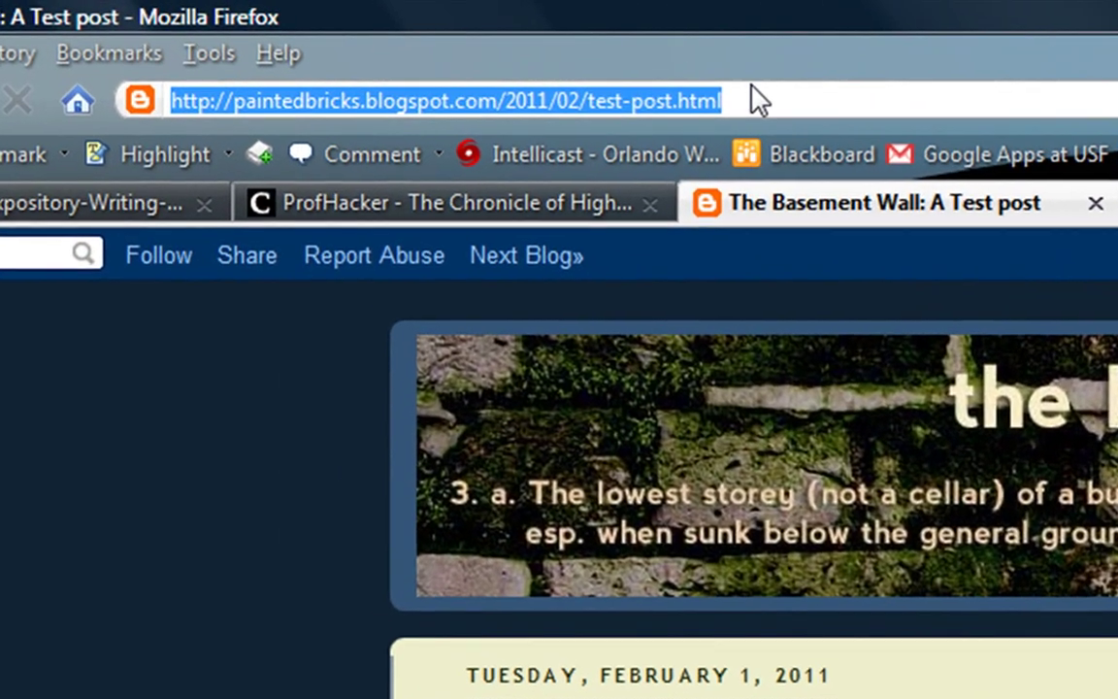
{"action": "left_click_drag", "start_coordinate": [497, 97], "coordinate": [811, 100]}
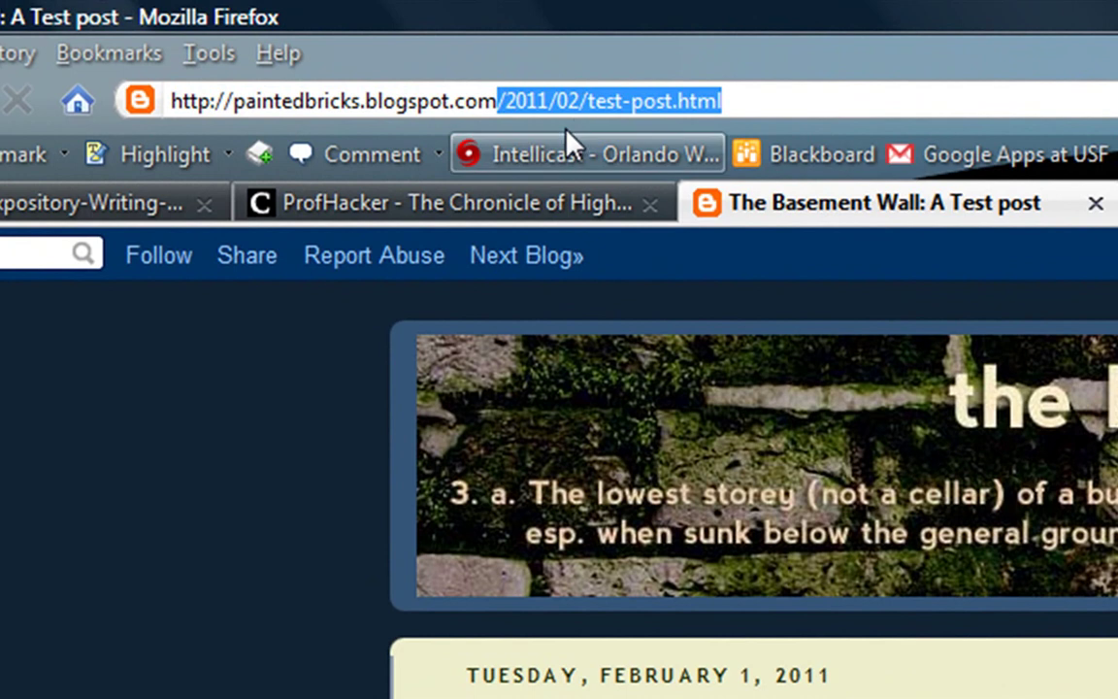
{"action": "left_click", "coordinate": [721, 99]}
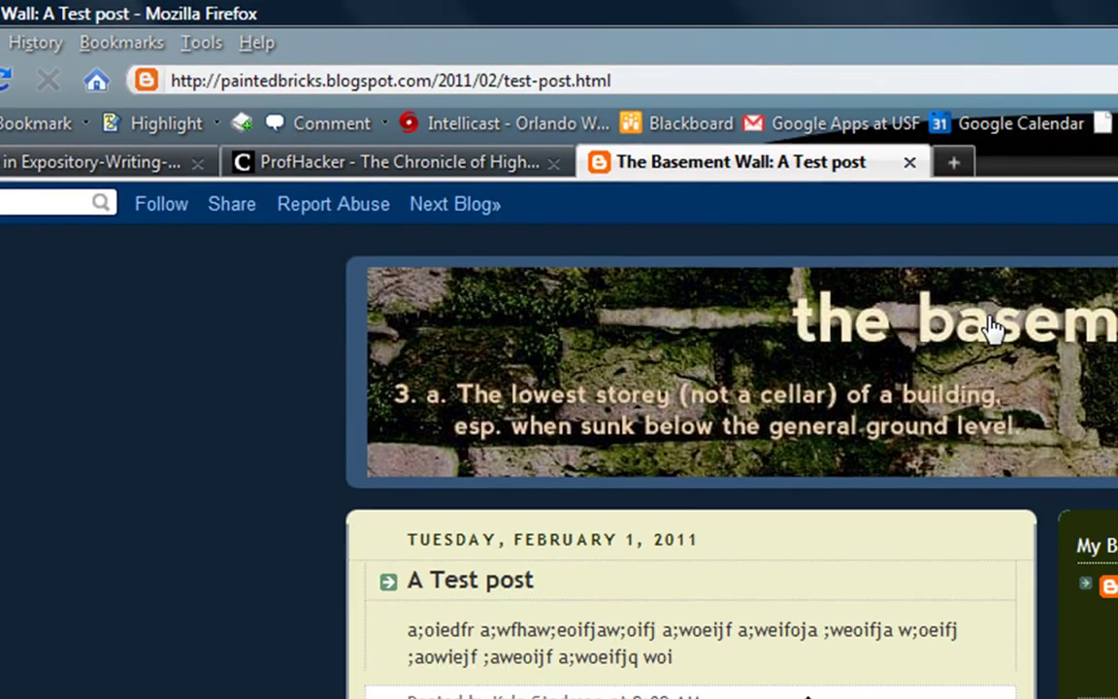
Step: Open the blog's home page from its banner, examine its general address and look through the posts listed there
{"action": "left_click", "coordinate": [991, 324]}
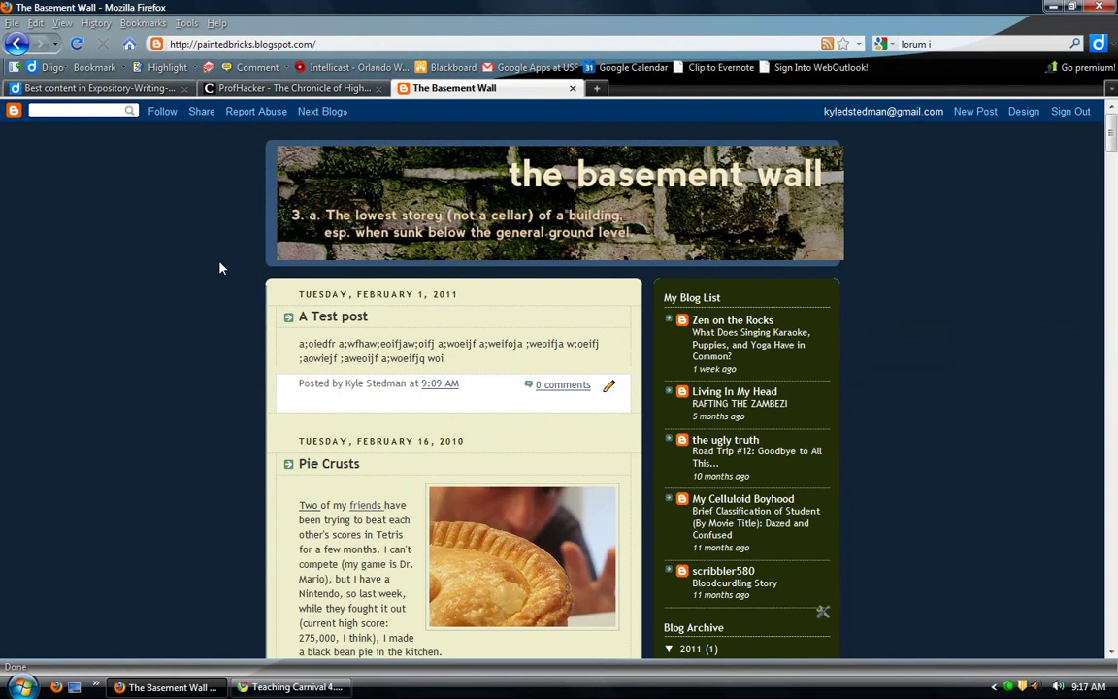
{"action": "left_click", "coordinate": [335, 44]}
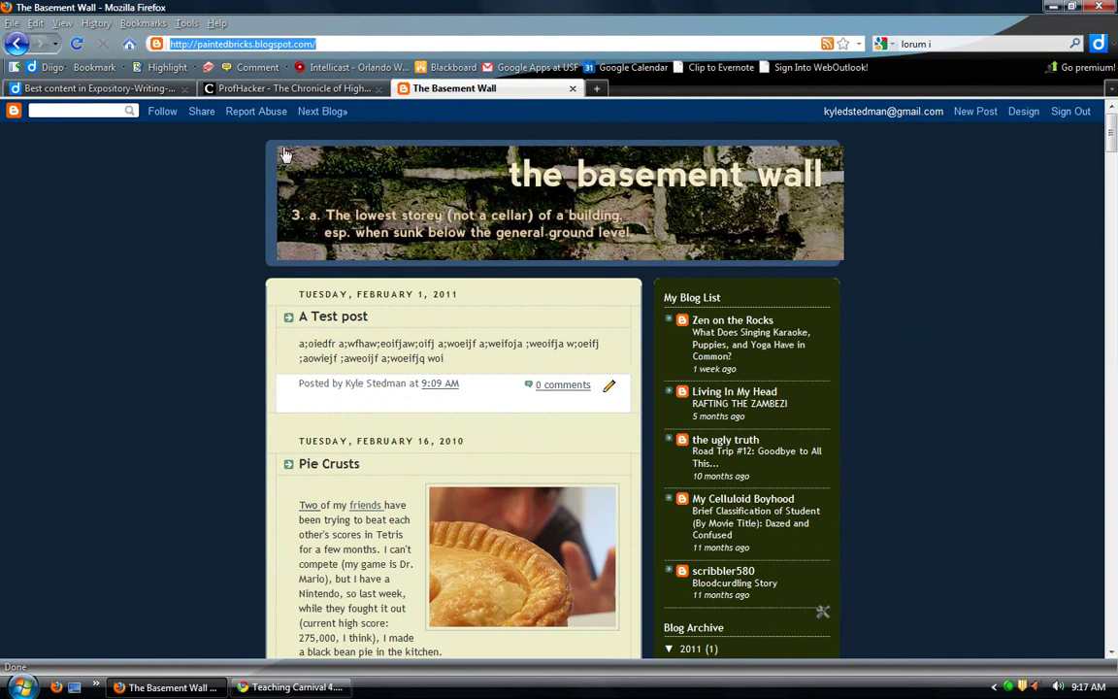
{"action": "left_click", "coordinate": [123, 375]}
{"action": "scroll", "coordinate": [126, 374], "scroll_direction": "down", "scroll_amount": 15}
{"action": "scroll", "coordinate": [154, 411], "scroll_direction": "down", "scroll_amount": 20}
{"action": "scroll", "coordinate": [151, 427], "scroll_direction": "down", "scroll_amount": 15}
{"action": "left_click_drag", "start_coordinate": [1111, 412], "coordinate": [1114, 107]}
{"action": "left_click_drag", "start_coordinate": [443, 346], "coordinate": [369, 342]}
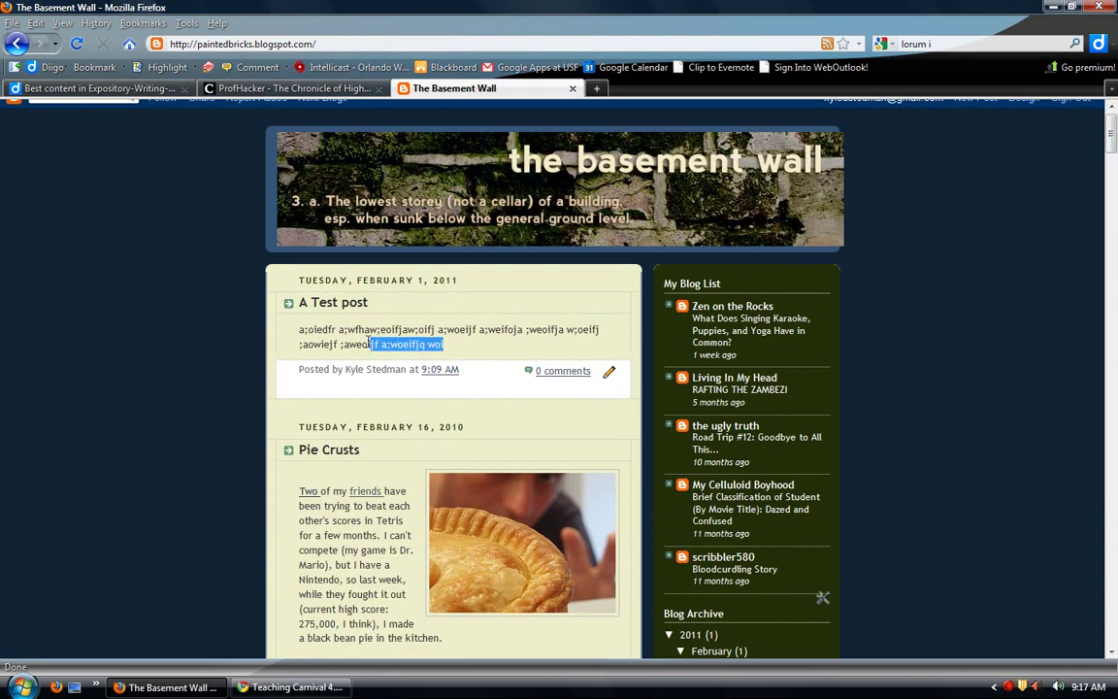
{"action": "left_click", "coordinate": [361, 342]}
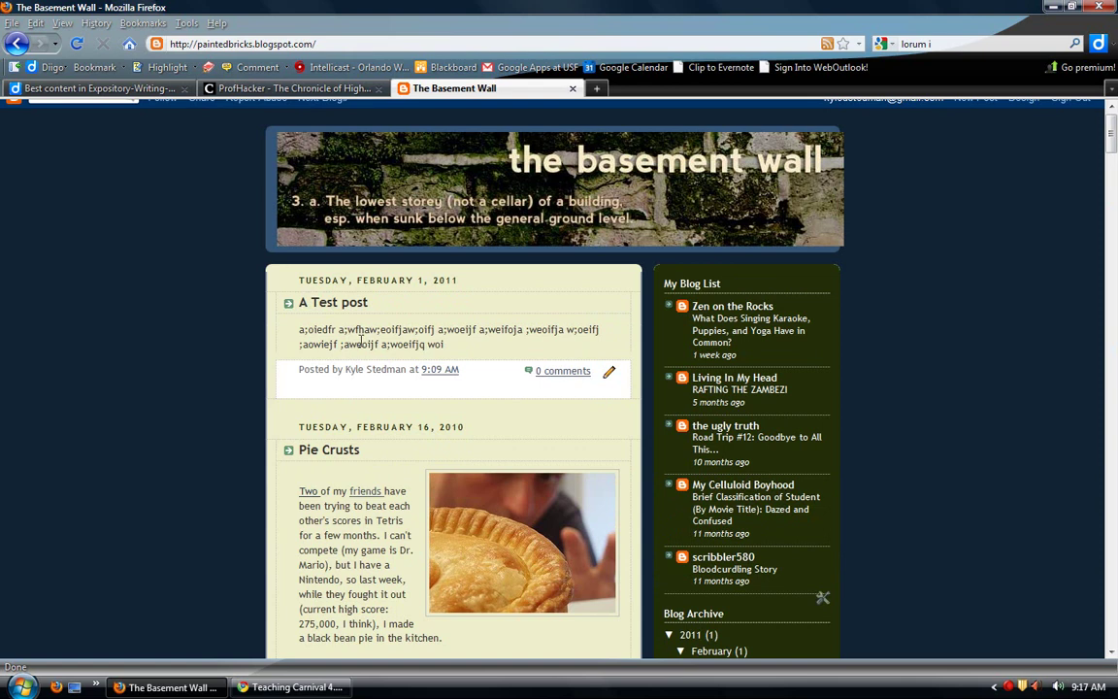
Step: Open the individual page of "A Test post" from its title and examine the post-specific address
{"action": "left_click", "coordinate": [347, 305]}
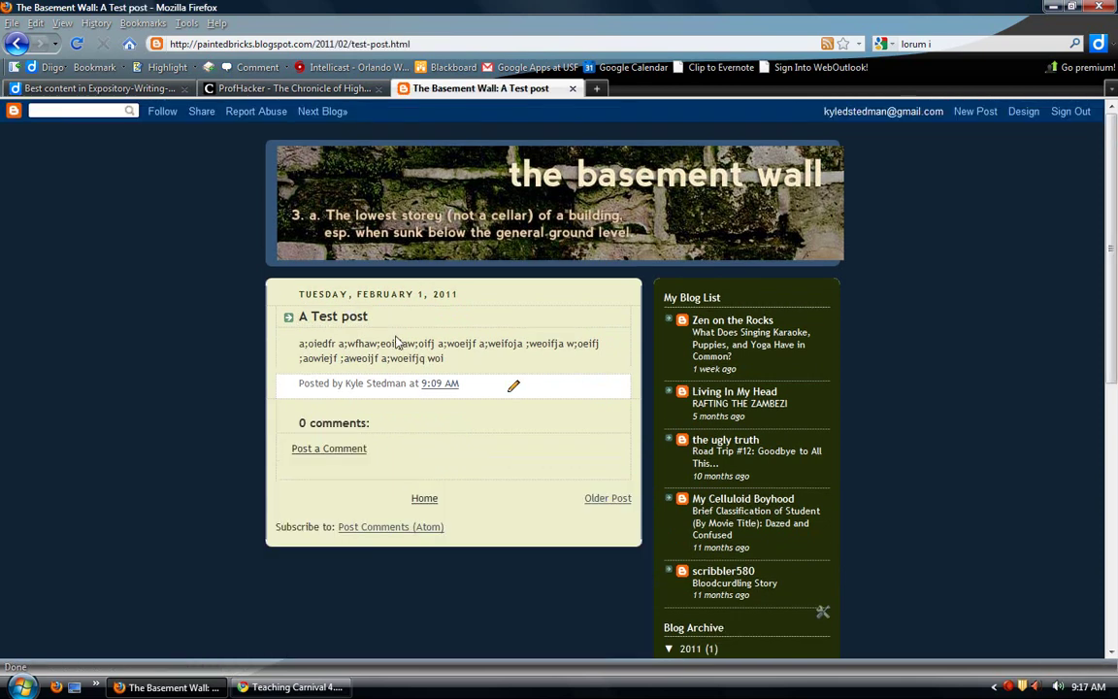
{"action": "scroll", "coordinate": [418, 379], "scroll_direction": "down", "scroll_amount": 5}
{"action": "scroll", "coordinate": [437, 411], "scroll_direction": "up", "scroll_amount": 5}
{"action": "left_click", "coordinate": [431, 45]}
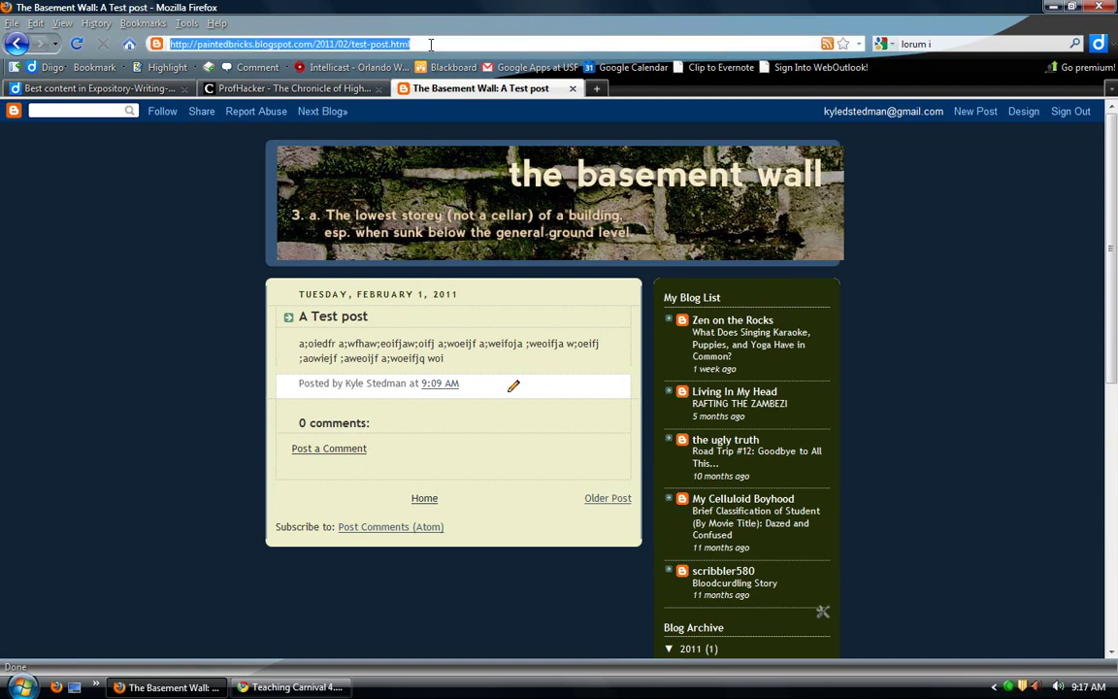
{"action": "left_click", "coordinate": [460, 358]}
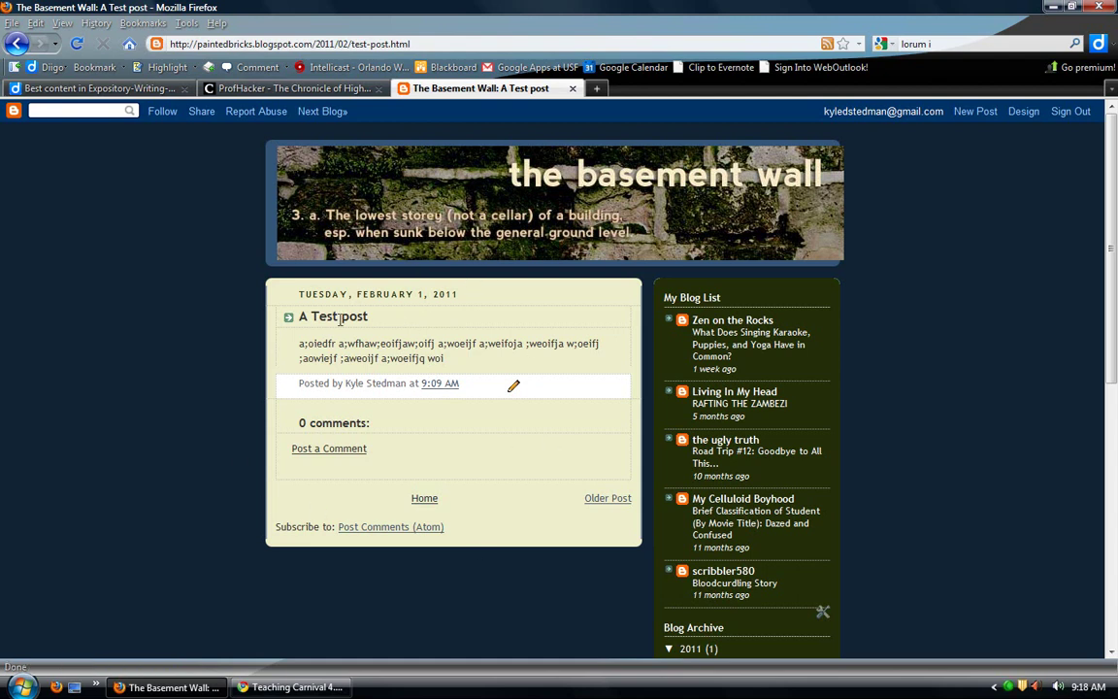
Step: Check the test post's specific address and highlight the opening words "a;oiedfr a;wfhaw;eoifjaw;oifj" of its body with Diigo
{"action": "left_click", "coordinate": [289, 45]}
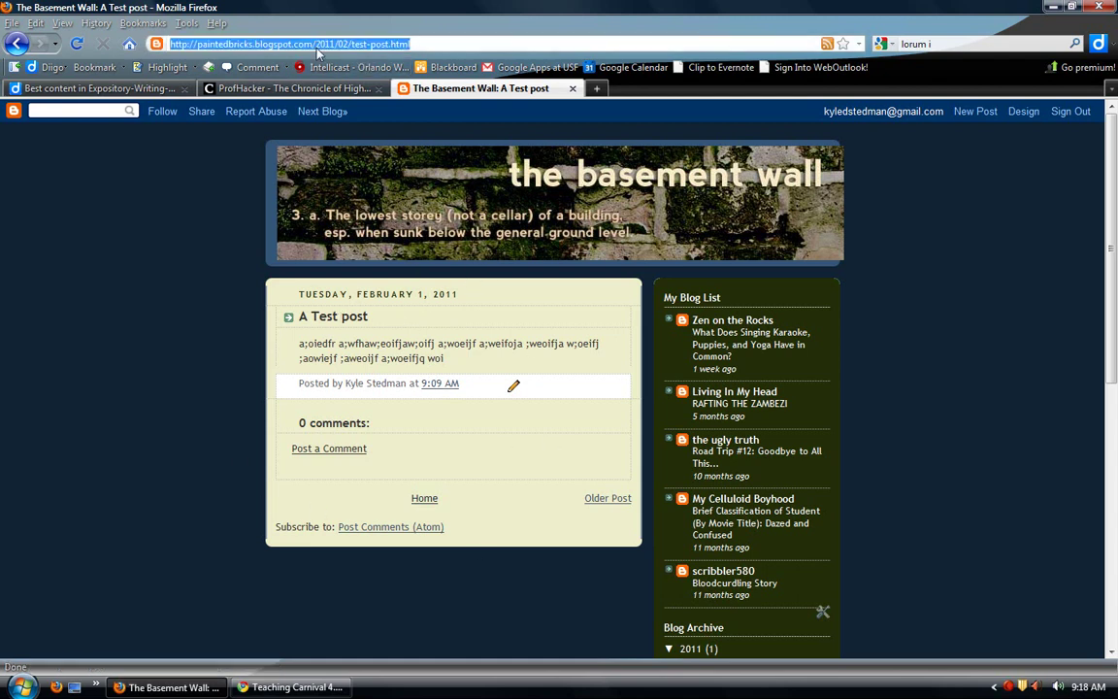
{"action": "left_click", "coordinate": [522, 360]}
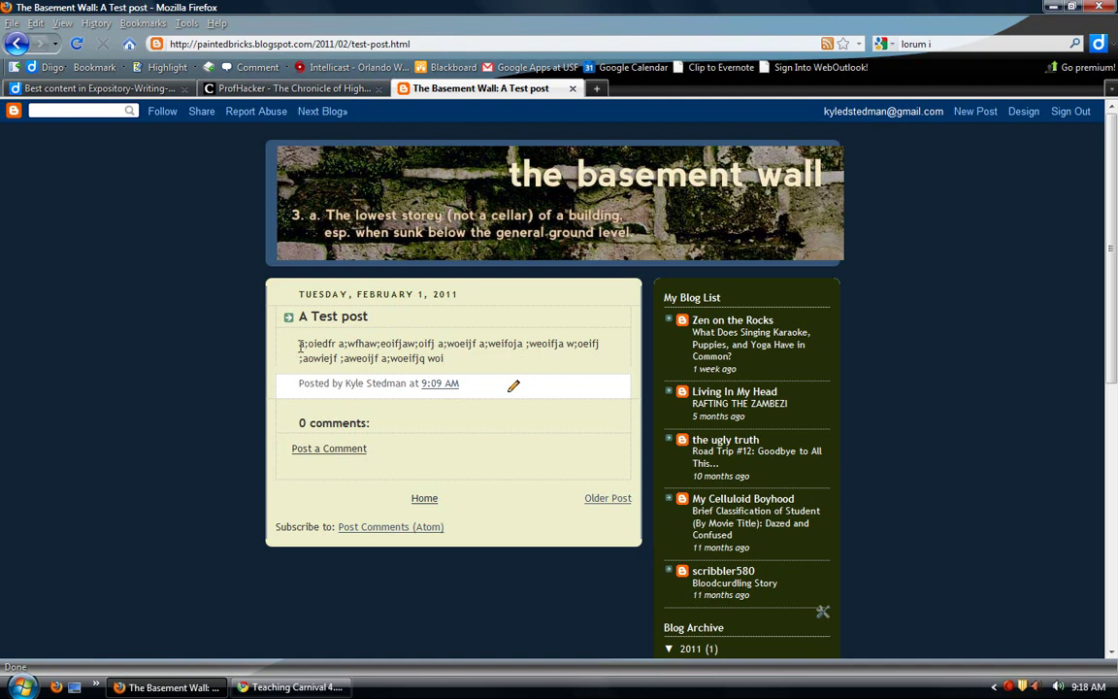
{"action": "left_click_drag", "start_coordinate": [300, 347], "coordinate": [437, 342]}
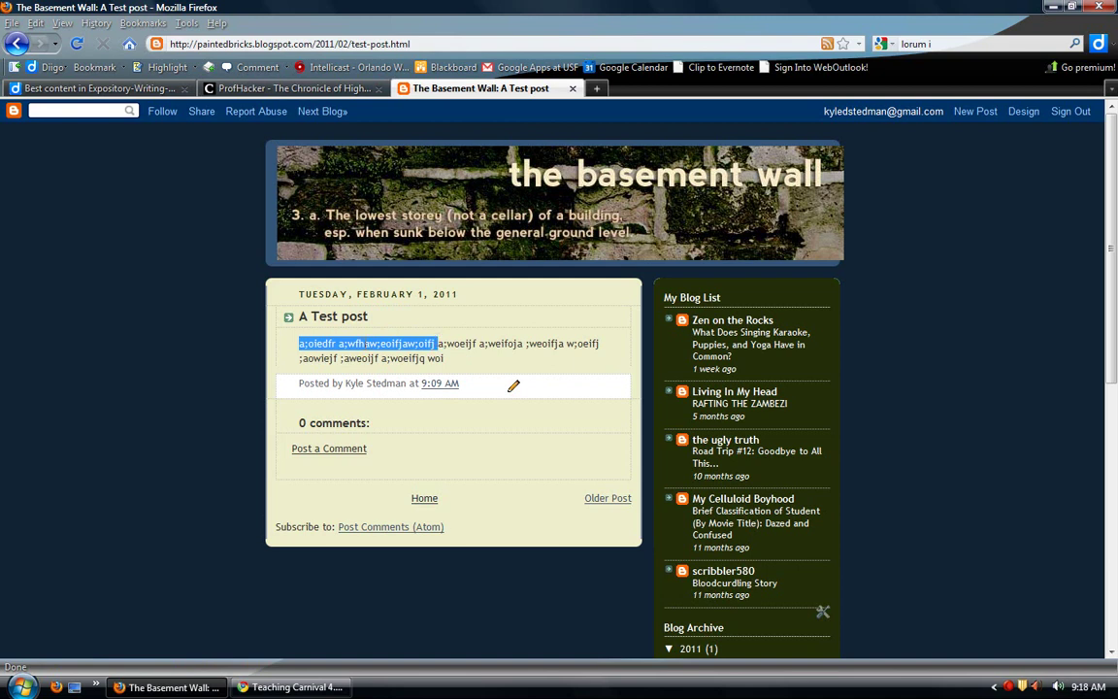
{"action": "right_click", "coordinate": [362, 350]}
{"action": "left_click", "coordinate": [399, 482]}
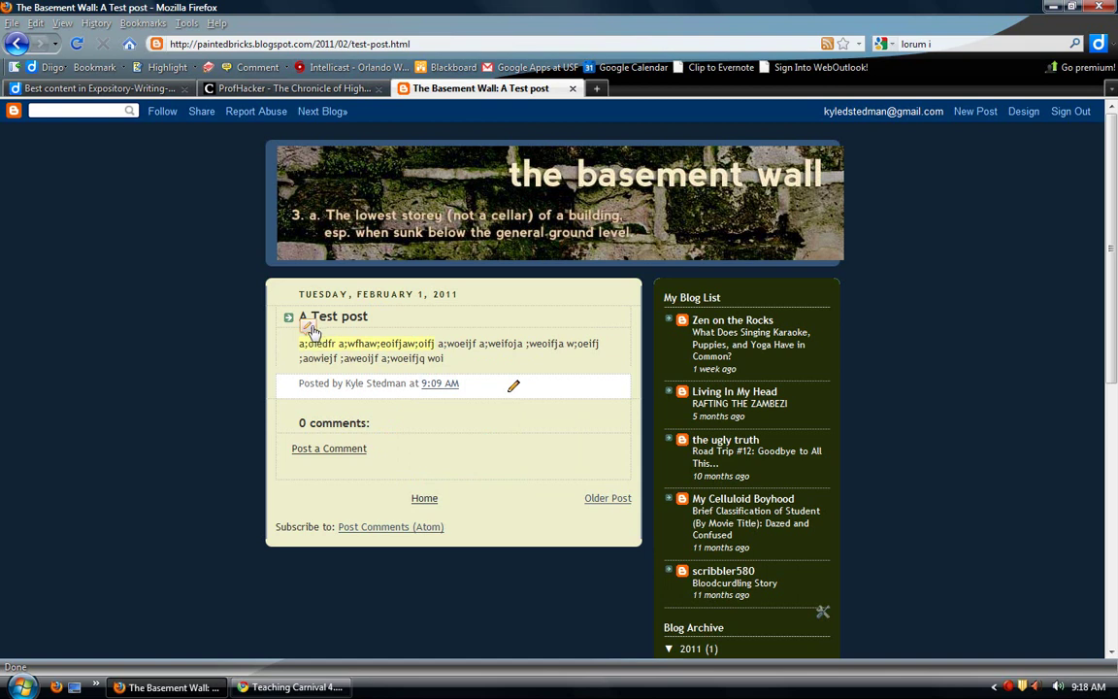
Step: Attach the sticky note "They Say I Say template of the week (chapter 2--summary)" to that highlight, shared with the Expository-Writing-Spring-2011 group
{"action": "left_click", "coordinate": [313, 332]}
{"action": "left_click", "coordinate": [332, 348]}
{"action": "type", "text": "They Say I Say template of the week"}
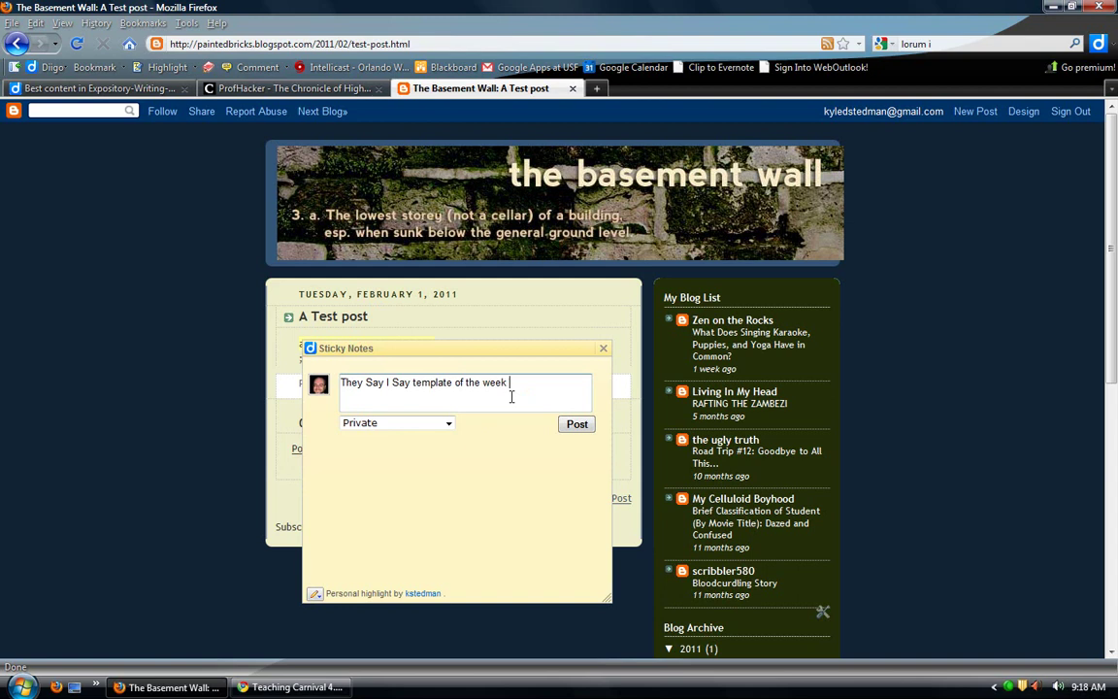
{"action": "type", "text": " (chapter 2--summary)"}
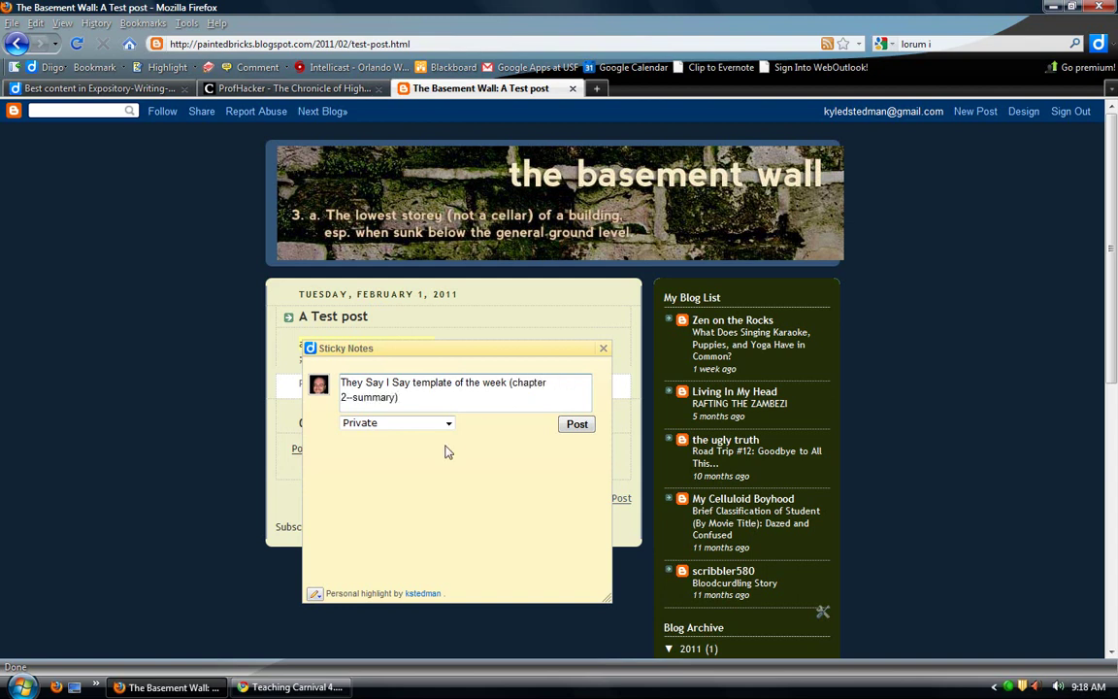
{"action": "left_click", "coordinate": [443, 424]}
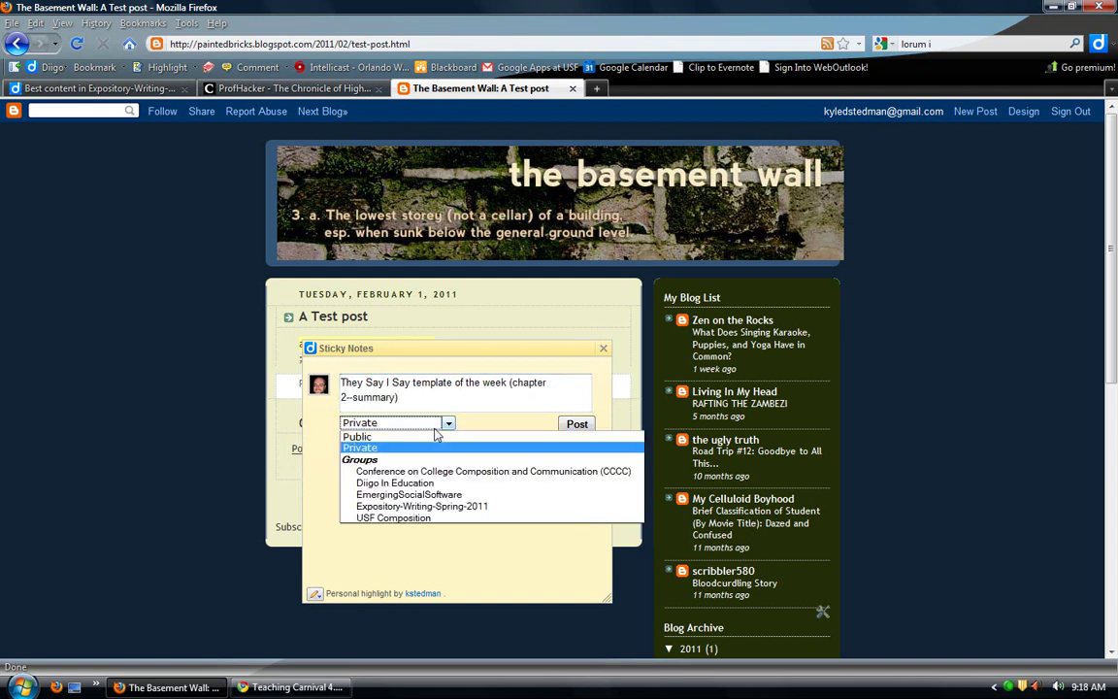
{"action": "left_click", "coordinate": [437, 506]}
{"action": "left_click", "coordinate": [573, 424]}
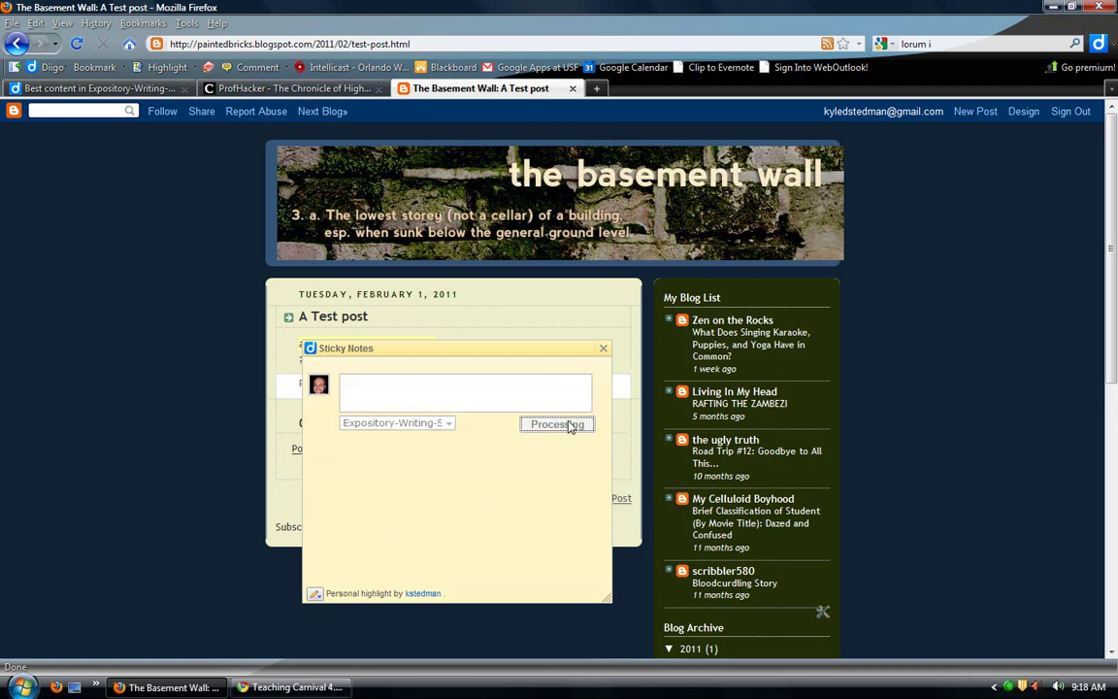
{"action": "left_click", "coordinate": [603, 351]}
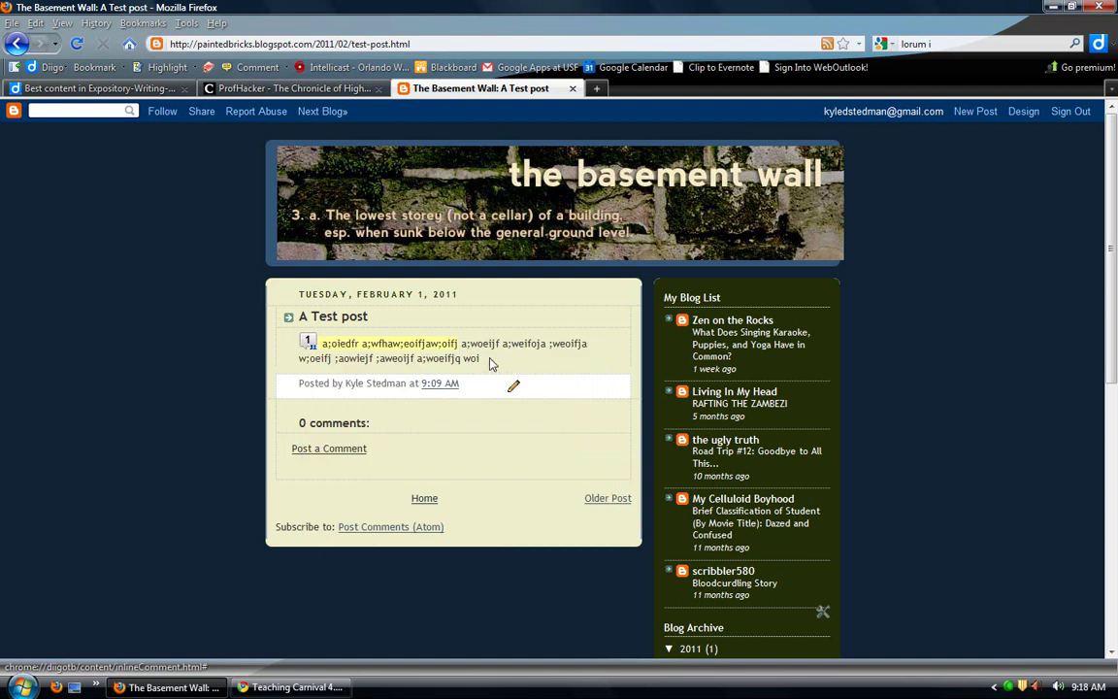
Step: Highlight the closing words ";aweoijf a;woeifjq woi" of the test post's body with Diigo
{"action": "left_click_drag", "start_coordinate": [462, 361], "coordinate": [378, 363]}
{"action": "left_click_drag", "start_coordinate": [377, 362], "coordinate": [377, 362]}
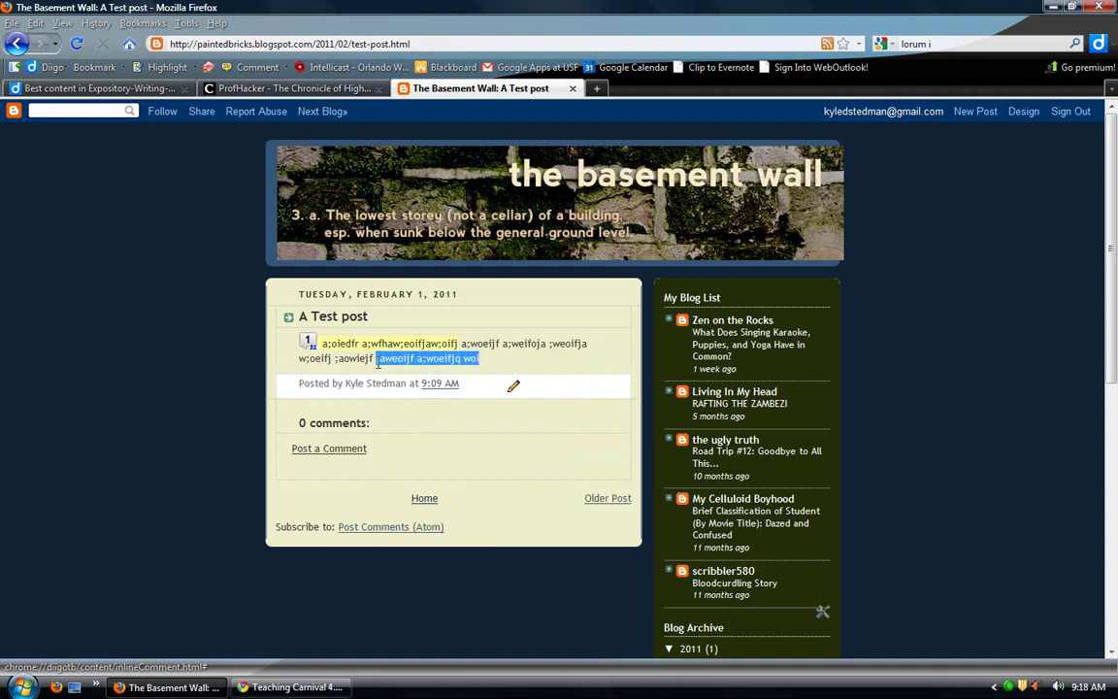
{"action": "right_click", "coordinate": [396, 362]}
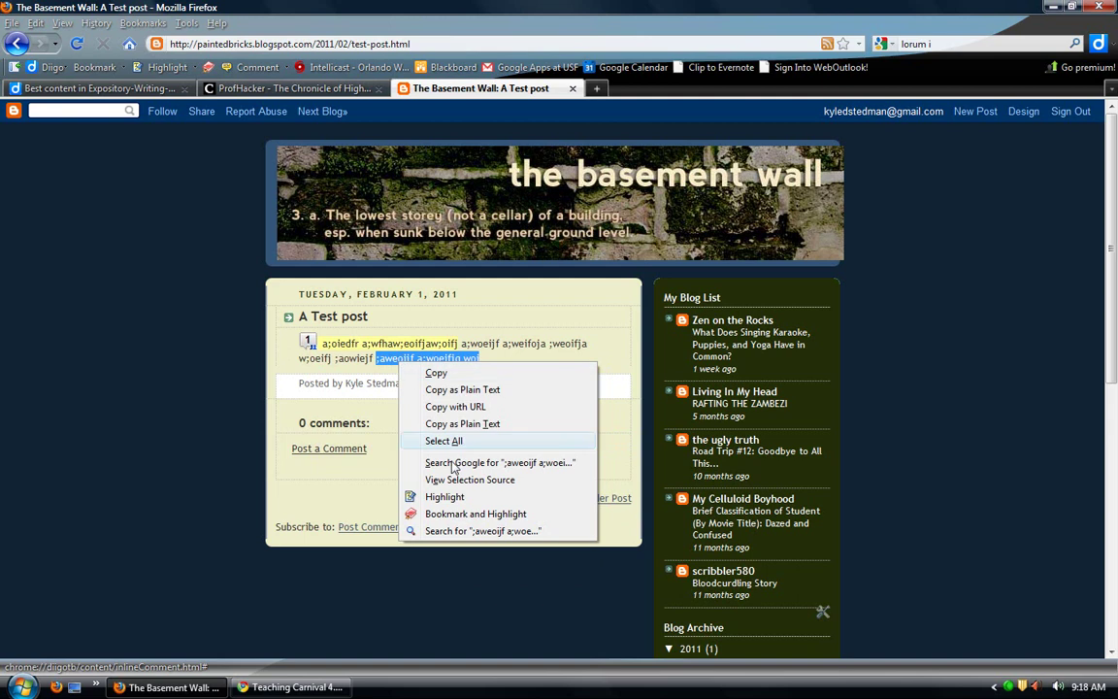
{"action": "left_click", "coordinate": [447, 496]}
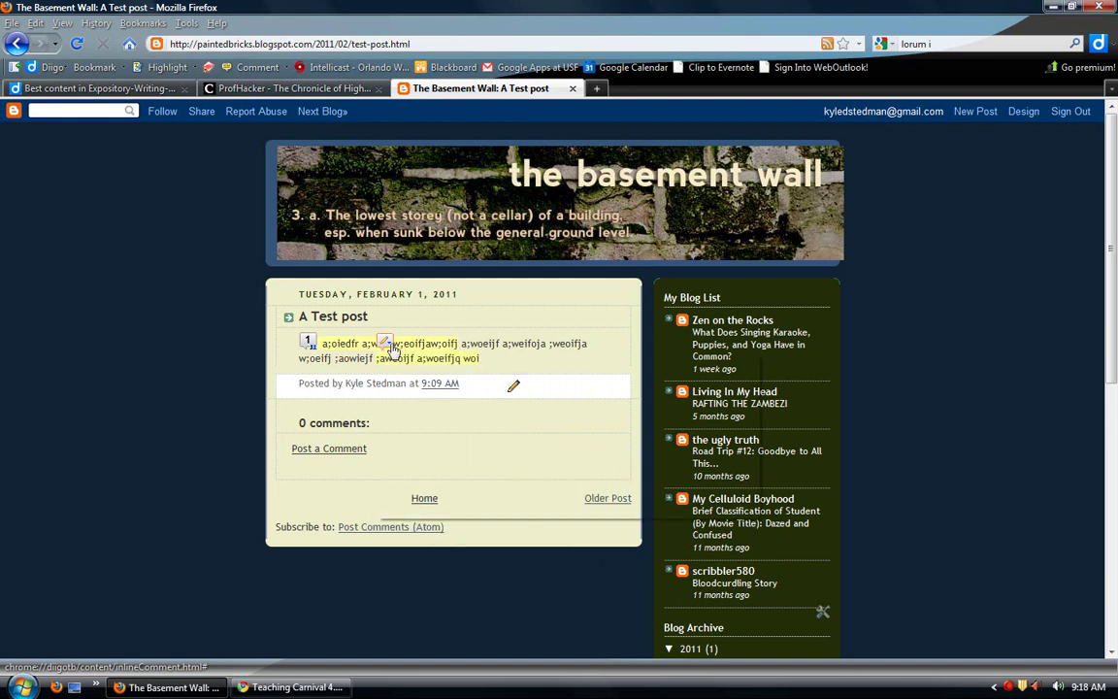
Step: Post the sticky note "Rhetorical term of the week (week 3 anaphora)" on the closing highlight to the Expository-Writing-Spring-2011 group
{"action": "mouse_move", "coordinate": [393, 349]}
{"action": "left_click", "coordinate": [434, 362]}
{"action": "type", "text": "Rhetorical term "}
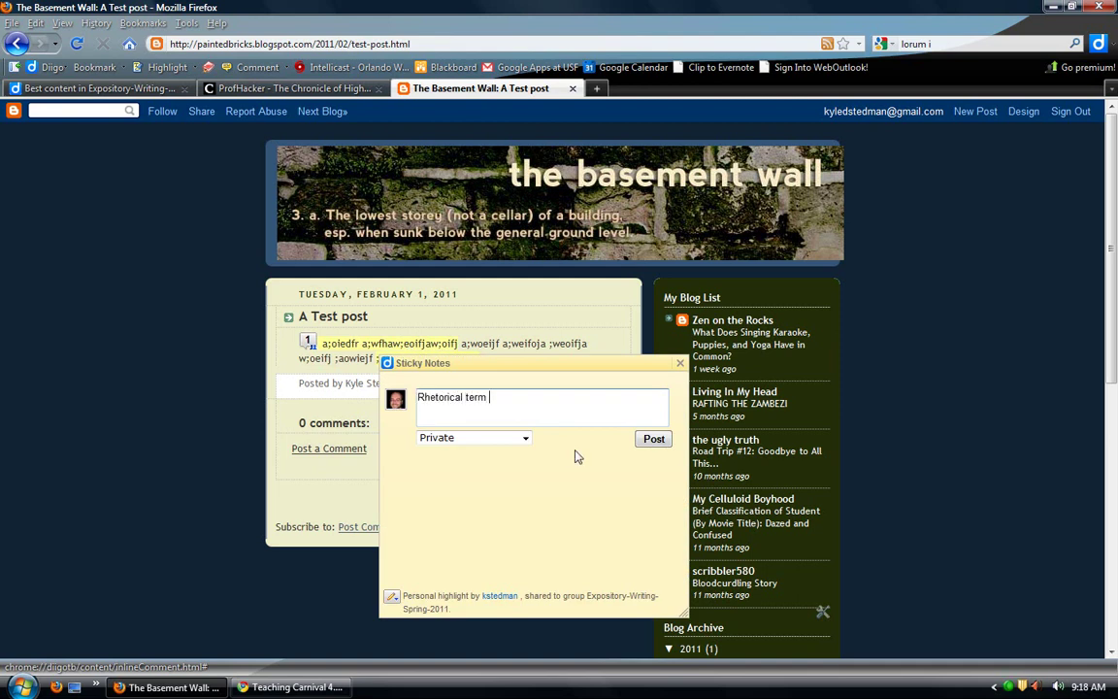
{"action": "type", "text": "of the week (week 3 anap"}
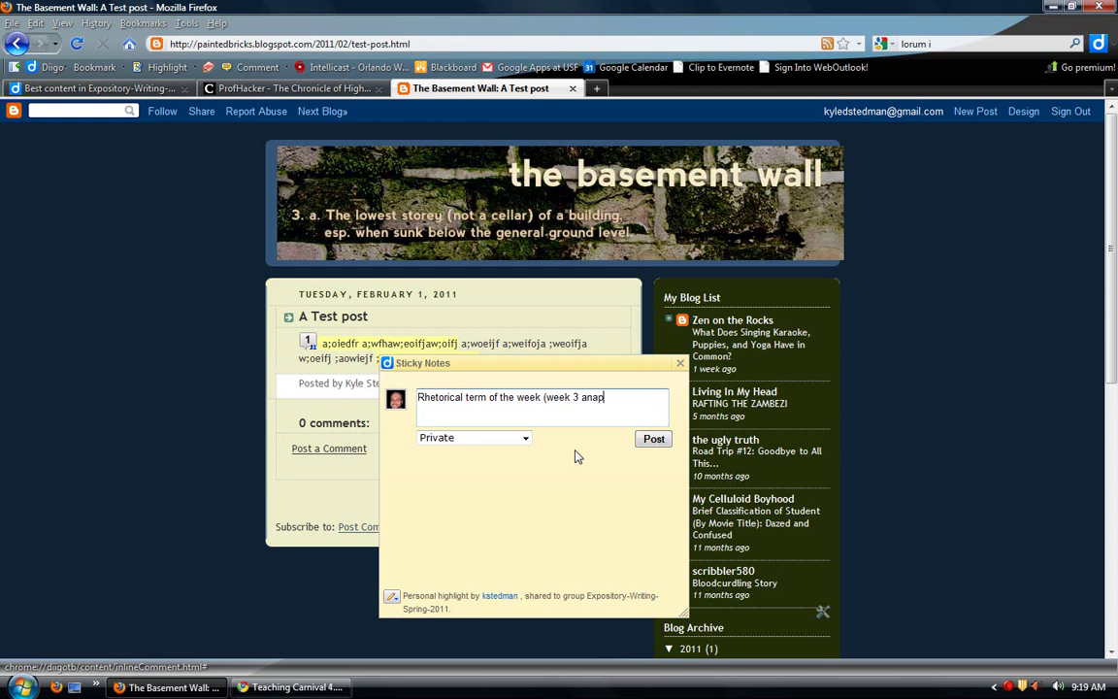
{"action": "type", "text": "hora)"}
{"action": "left_click", "coordinate": [525, 438]}
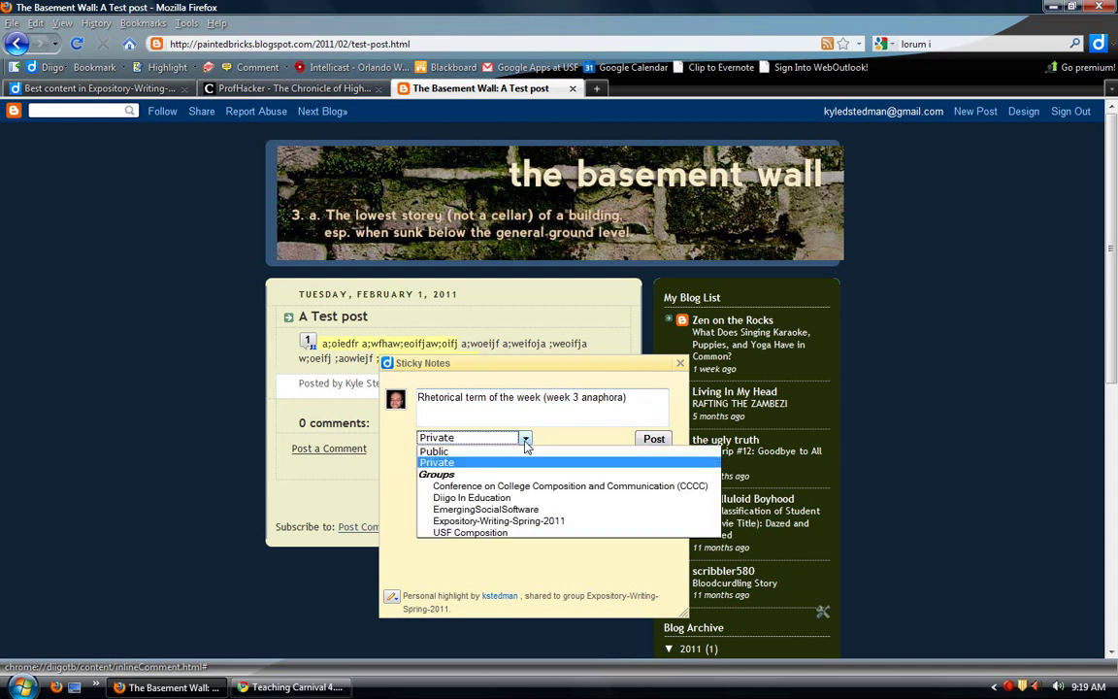
{"action": "left_click", "coordinate": [490, 522]}
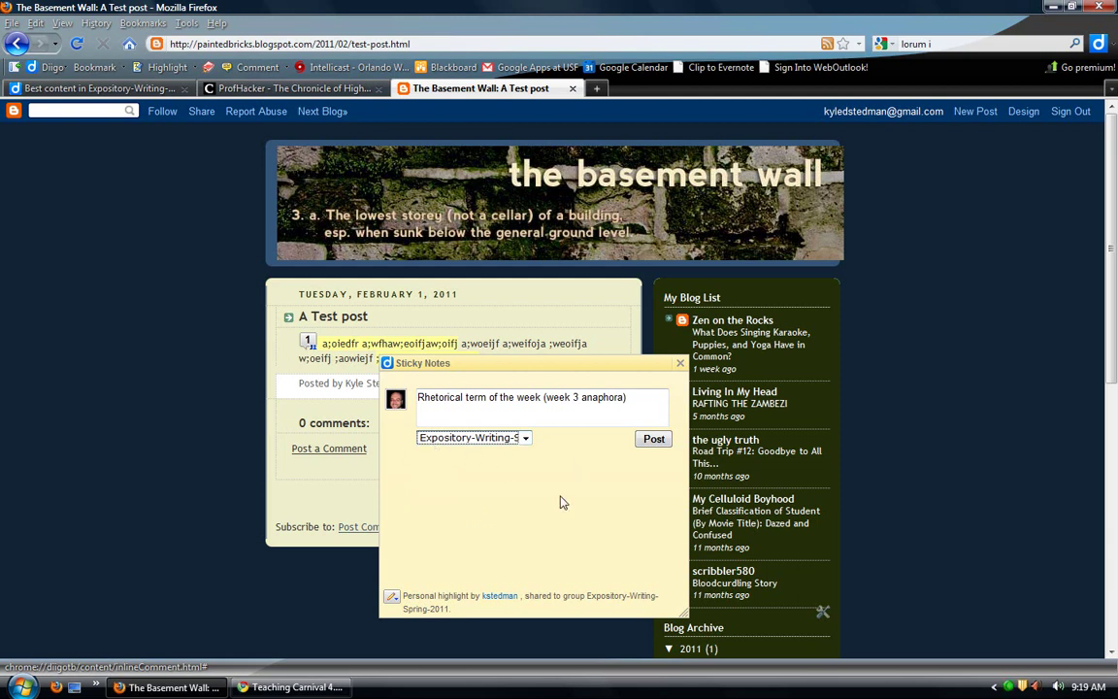
{"action": "left_click", "coordinate": [649, 440]}
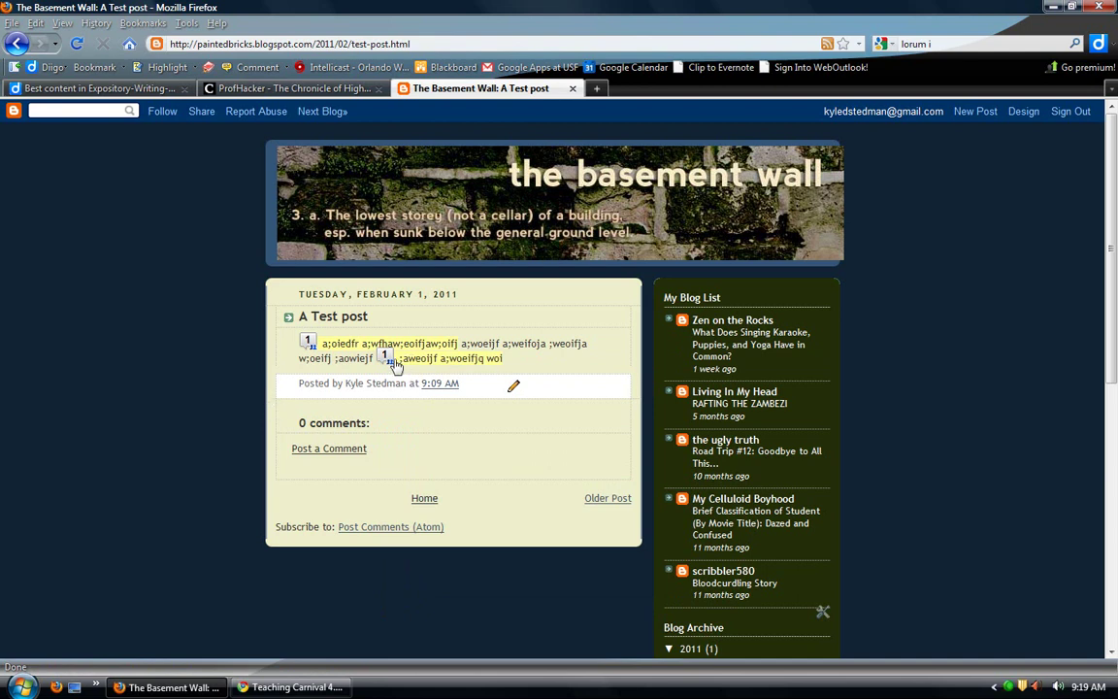
Step: Draft an Expository-Writing-Spring-2011 reply to the rhetorical-term note: "Um, I think you really screwed that one up, dude. (In a nicer way than that.)"
{"action": "mouse_move", "coordinate": [386, 359]}
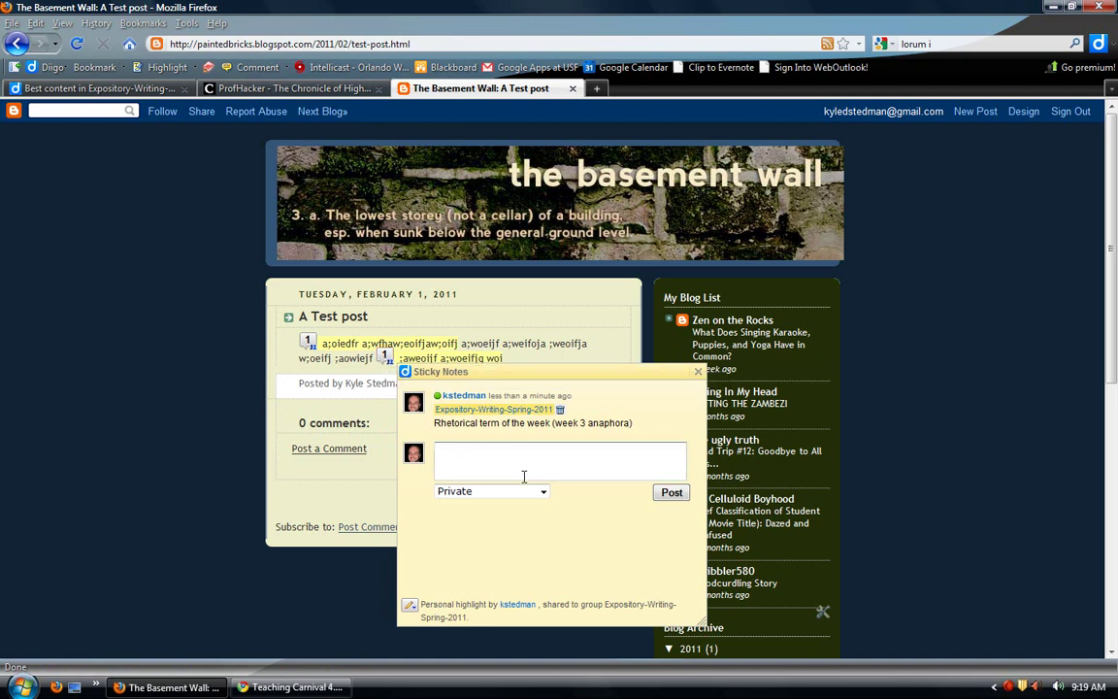
{"action": "type", "text": "Um, I think you really screw"}
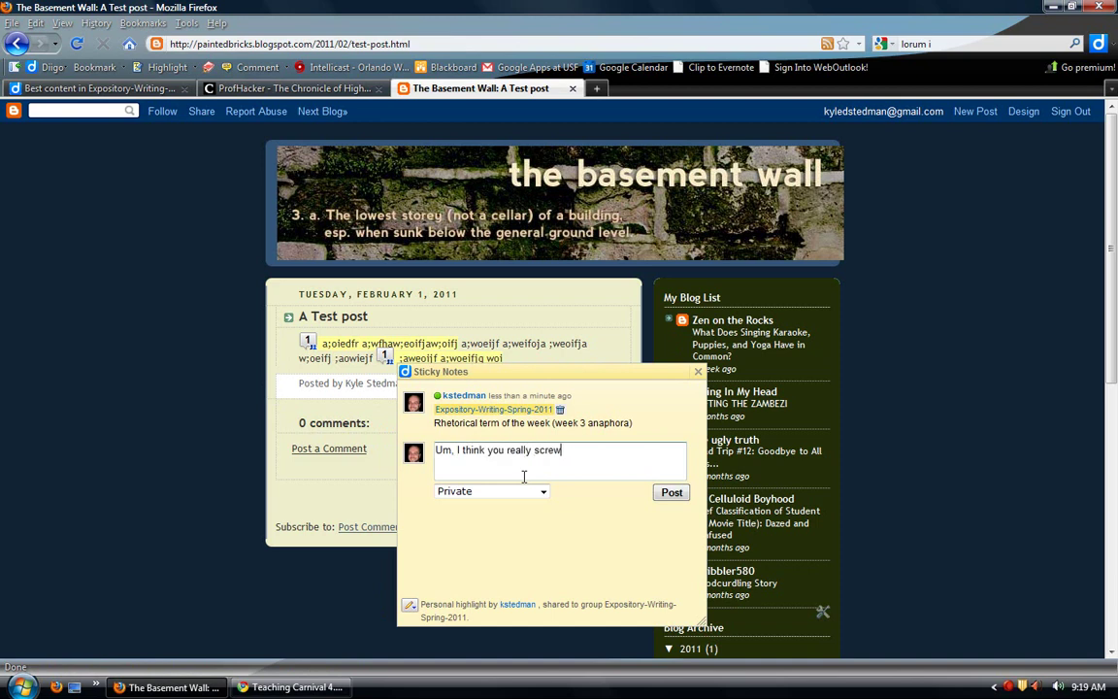
{"action": "type", "text": "ed that one up, dude. (In a nicer way t"}
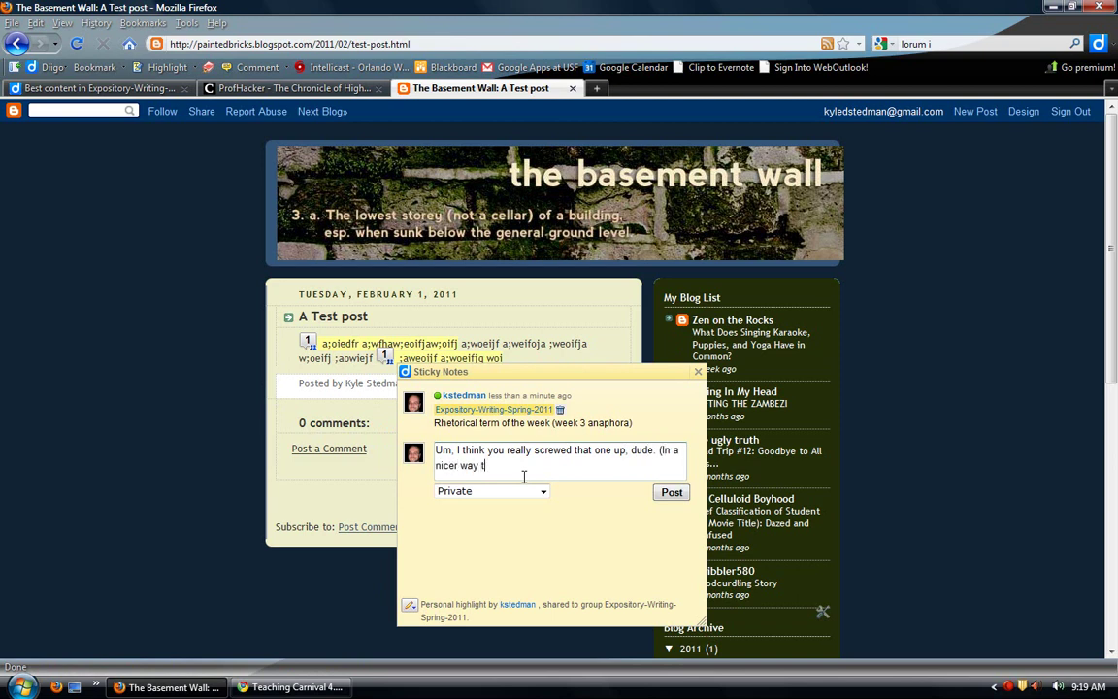
{"action": "type", "text": "han taat.)"}
{"action": "left_click", "coordinate": [541, 491]}
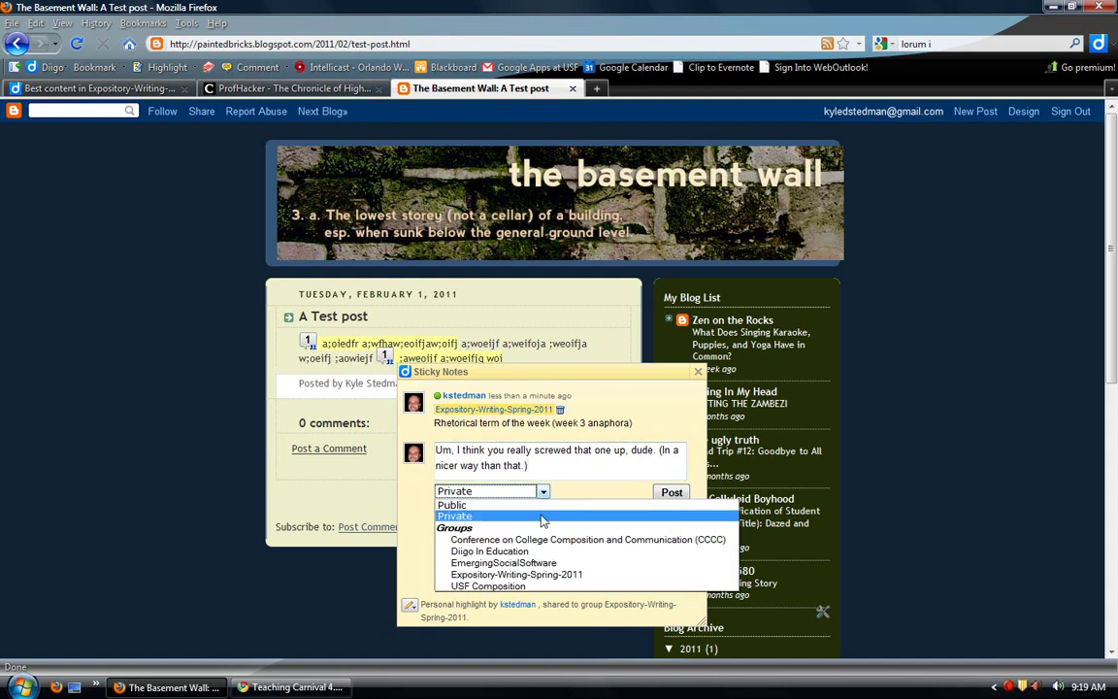
{"action": "left_click", "coordinate": [540, 580]}
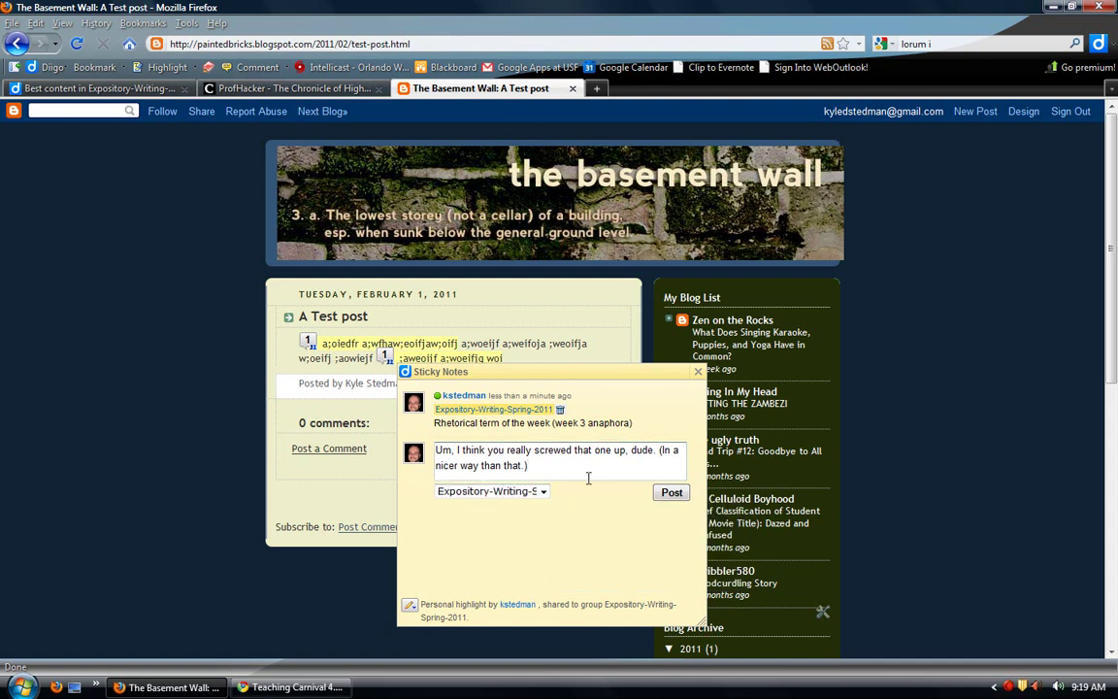
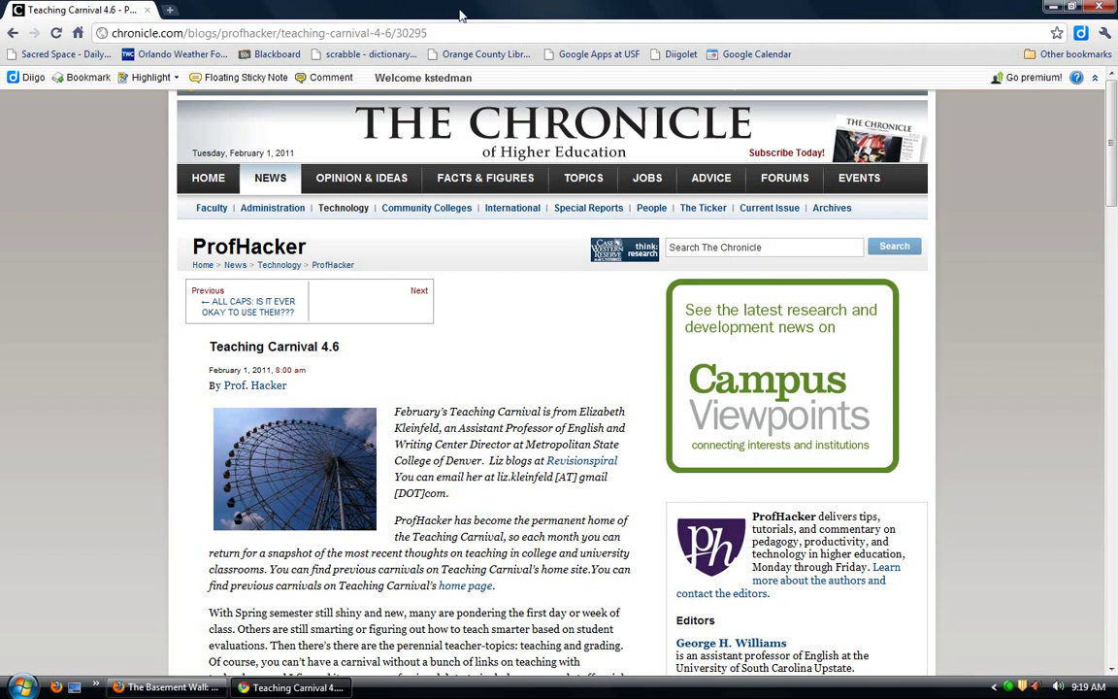
Step: Switch to Chrome and activate Diigolet on the paintedbricks.blogspot.com home page and on the individual page of "A Test post"
{"action": "type", "text": "paint"}
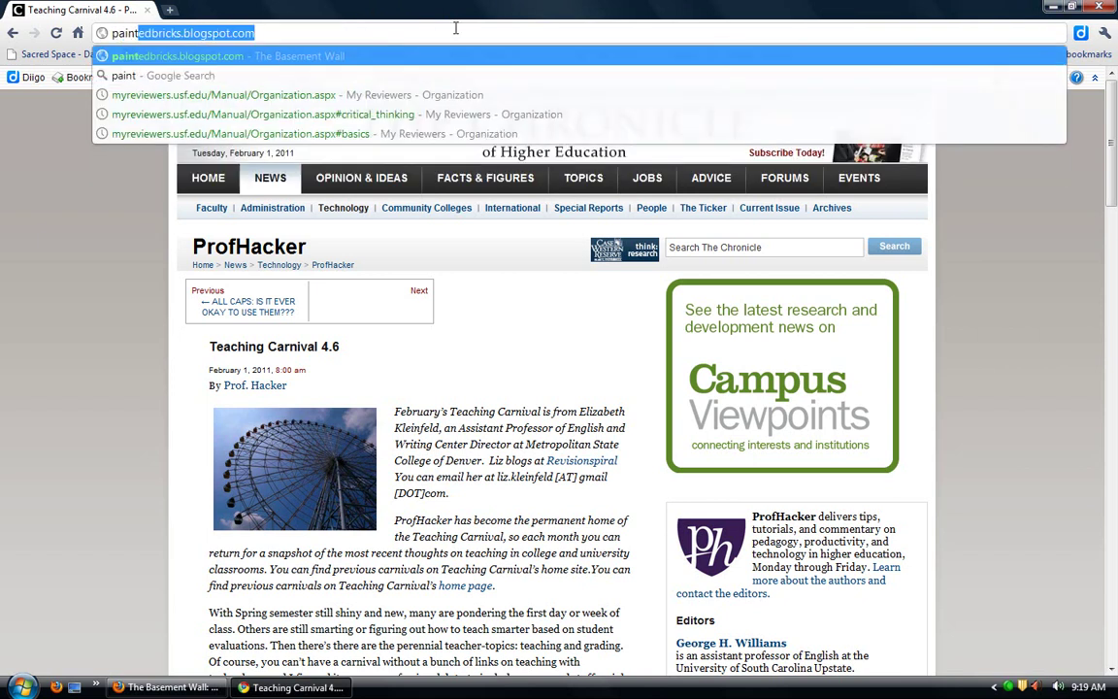
{"action": "key", "text": "Return"}
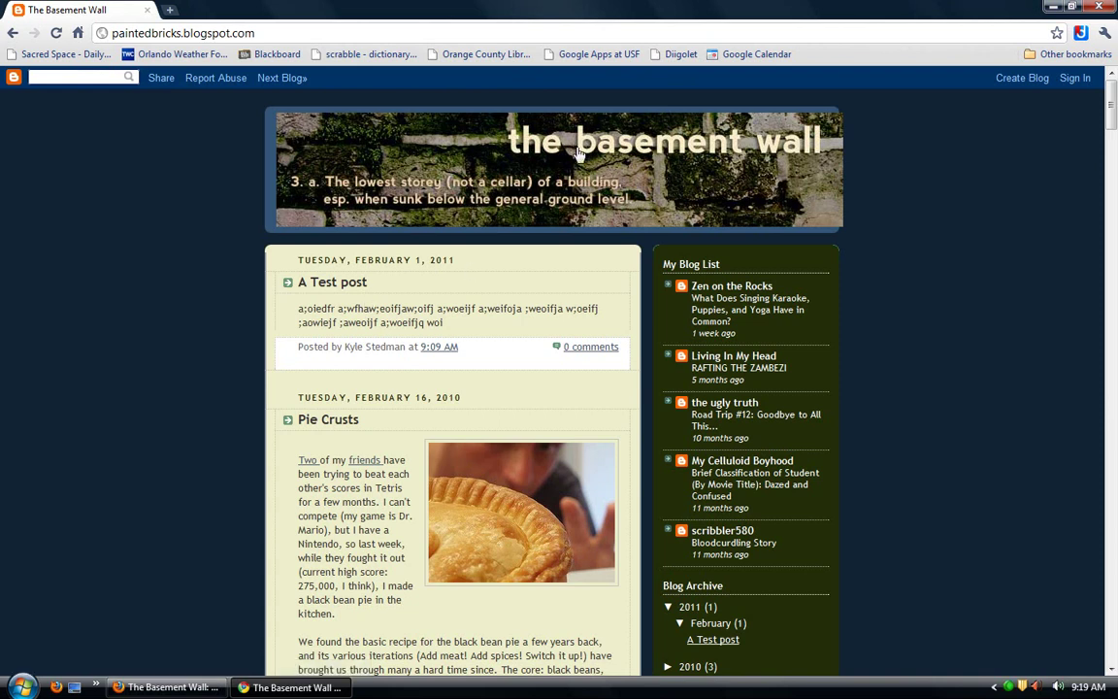
{"action": "left_click", "coordinate": [676, 59]}
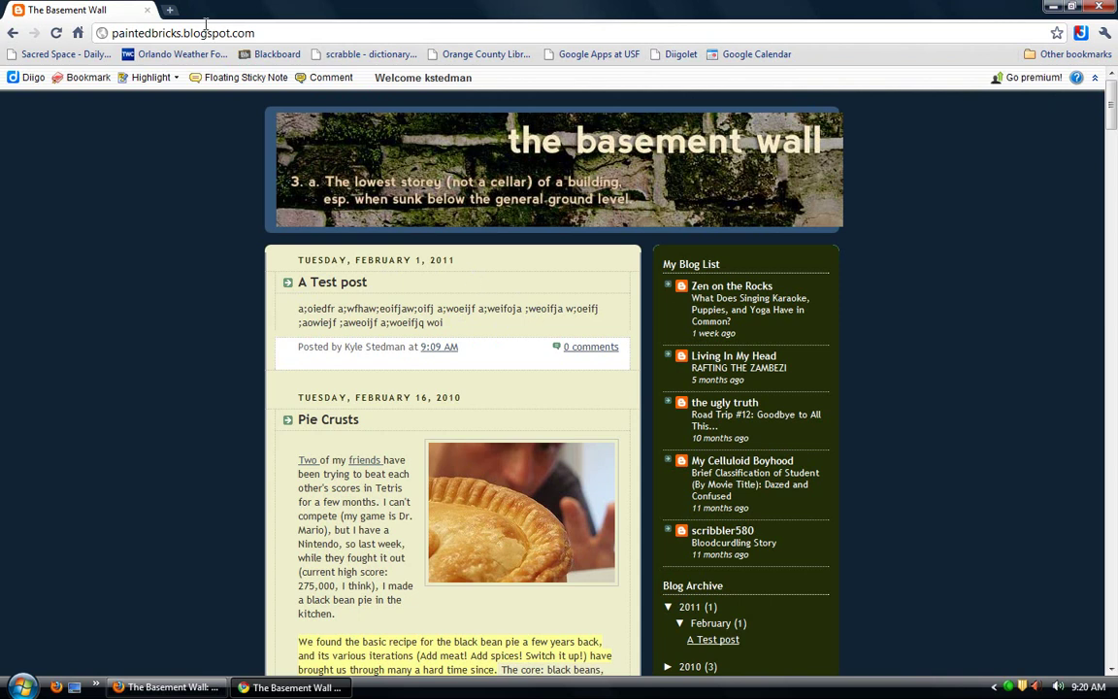
{"action": "left_click", "coordinate": [301, 284]}
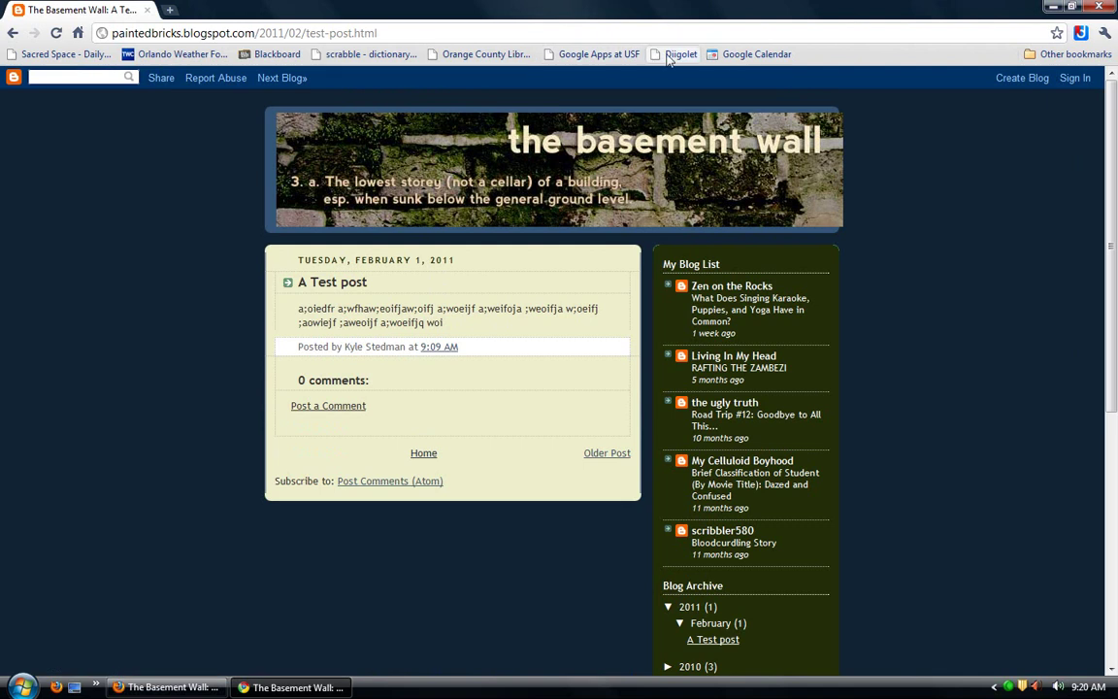
{"action": "left_click", "coordinate": [670, 56]}
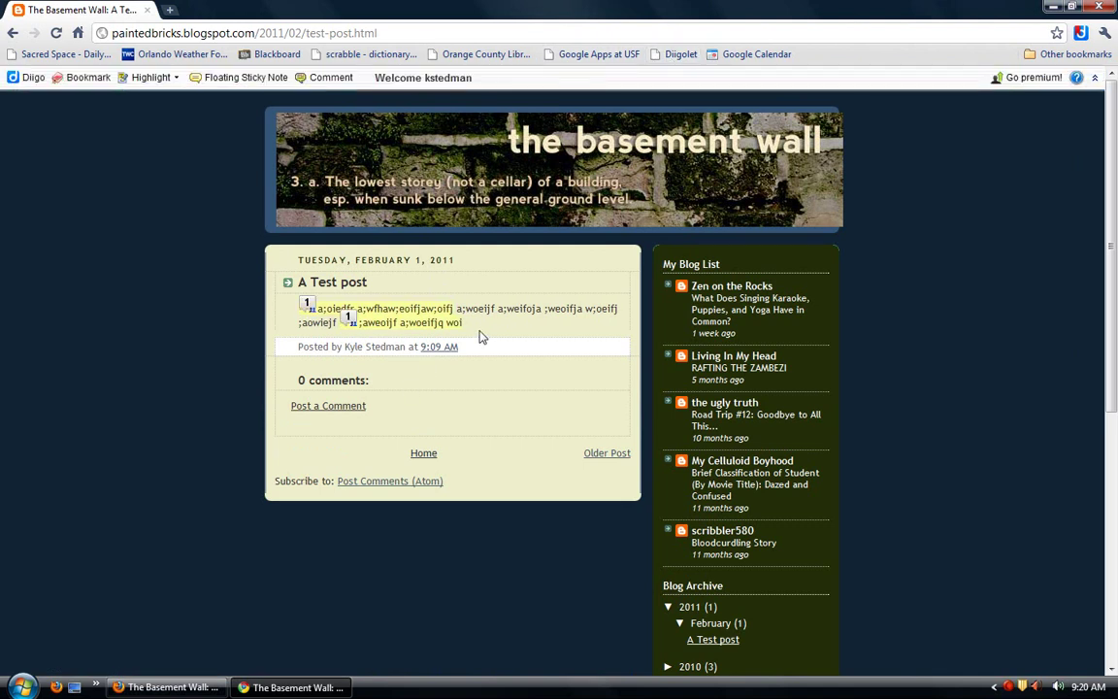
Step: Start a floating sticky note on the test post's page and dismiss it without posting
{"action": "left_click", "coordinate": [250, 78]}
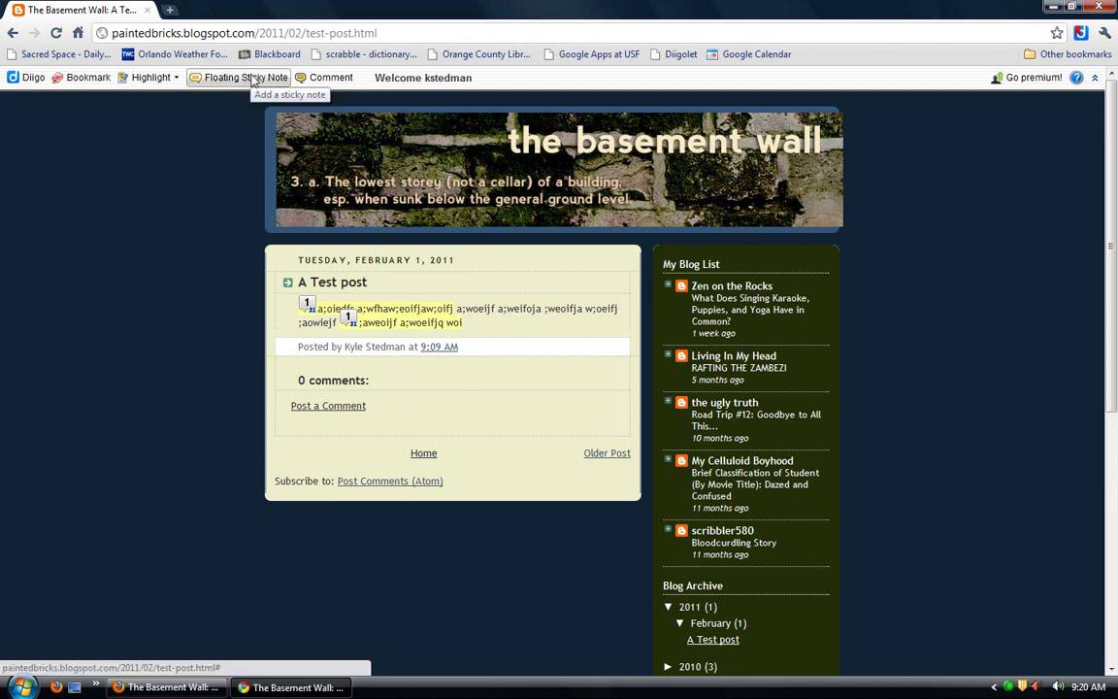
{"action": "left_click", "coordinate": [250, 78]}
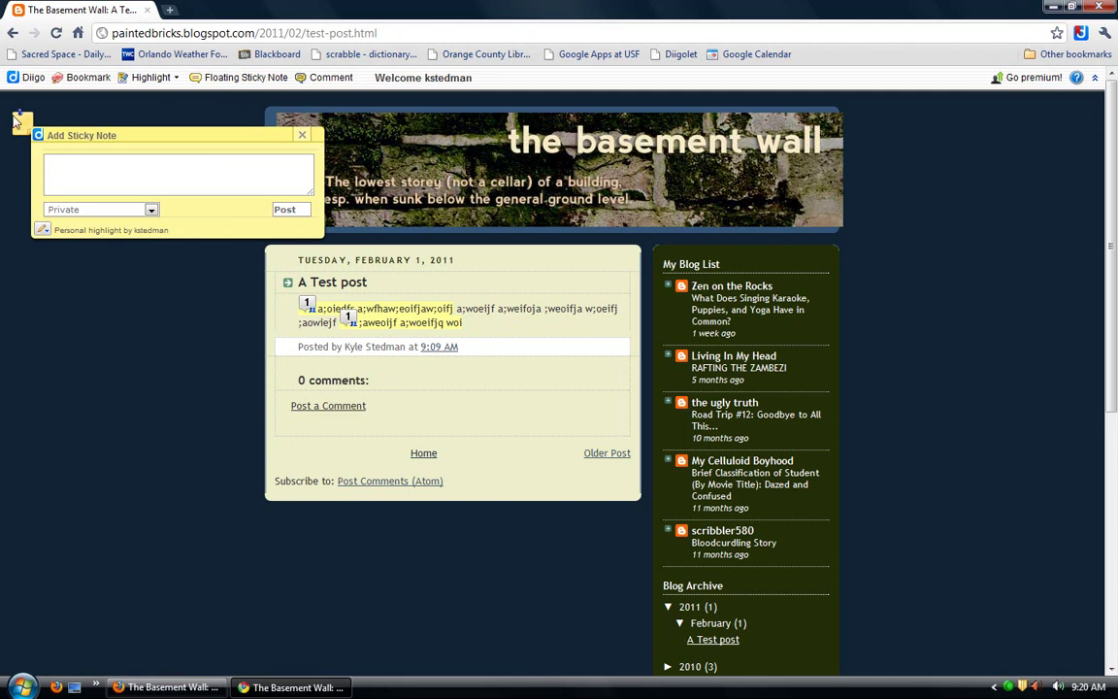
{"action": "left_click", "coordinate": [302, 140]}
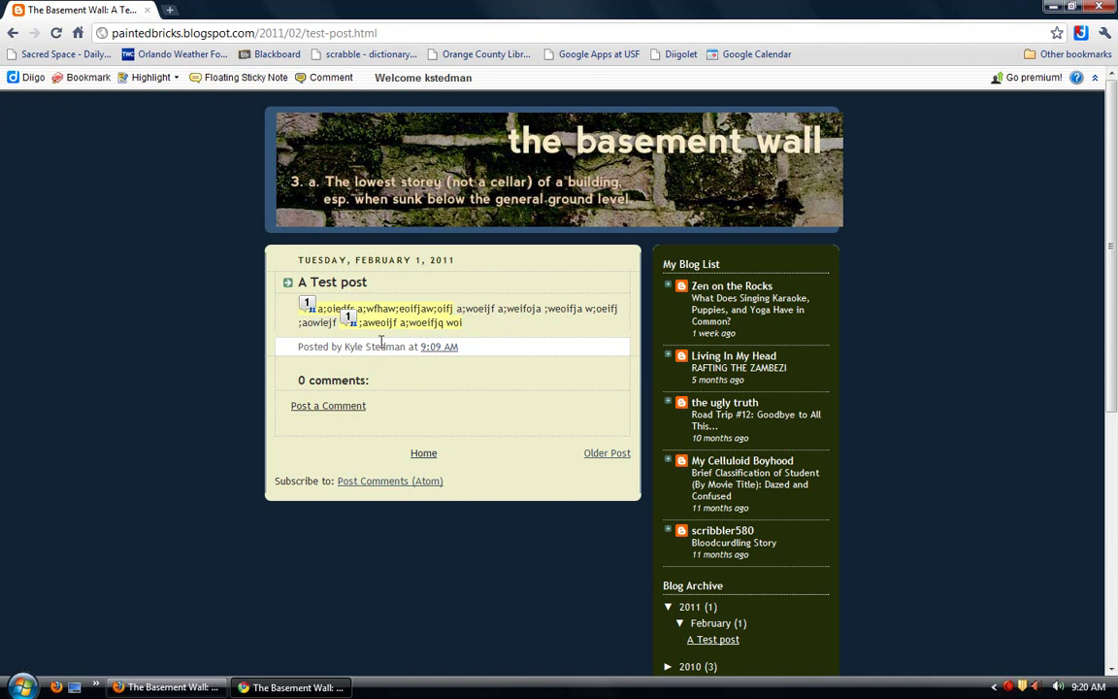
Step: Switch back to Firefox and reload the Expository-Writing-Spring-2011 group page on Diigo
{"action": "left_click", "coordinate": [165, 687]}
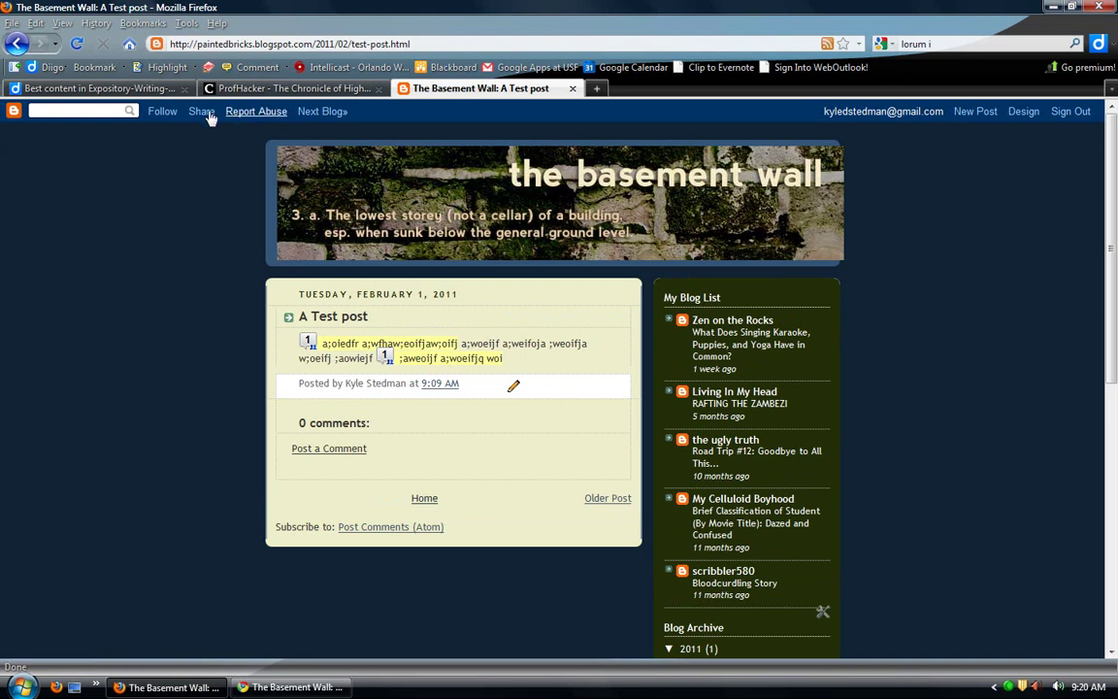
{"action": "left_click", "coordinate": [97, 88]}
{"action": "left_click", "coordinate": [78, 44]}
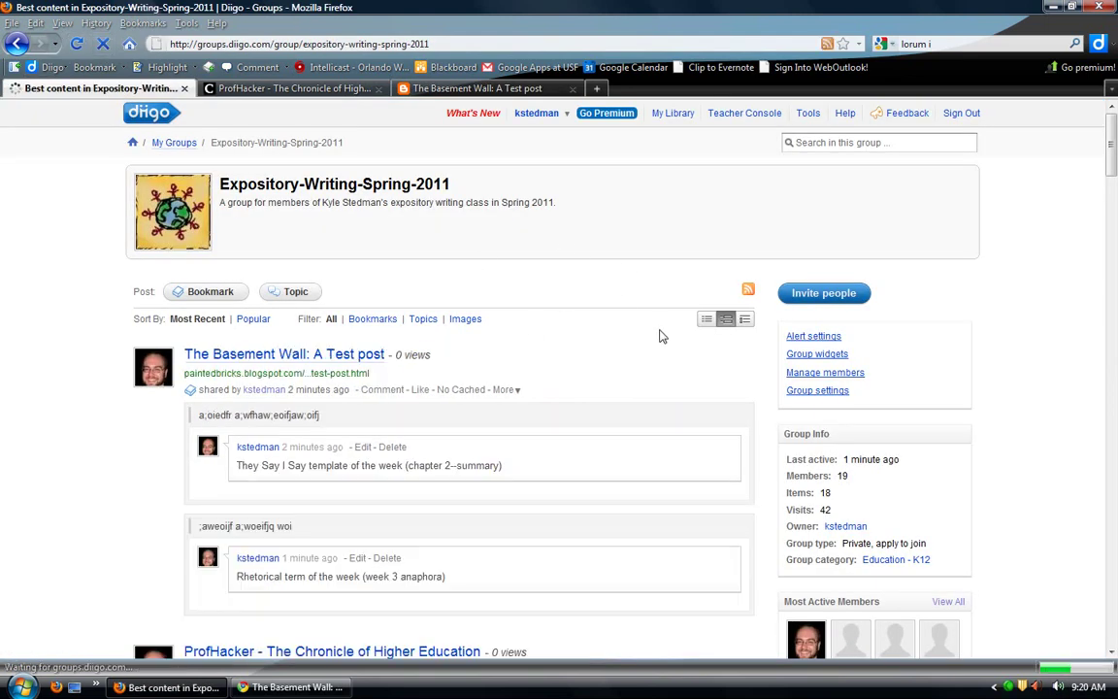
Step: Examine the group's entry for "A Test post", comparing each highlighted passage with the sticky note beneath it
{"action": "scroll", "coordinate": [531, 346], "scroll_direction": "down", "scroll_amount": 2}
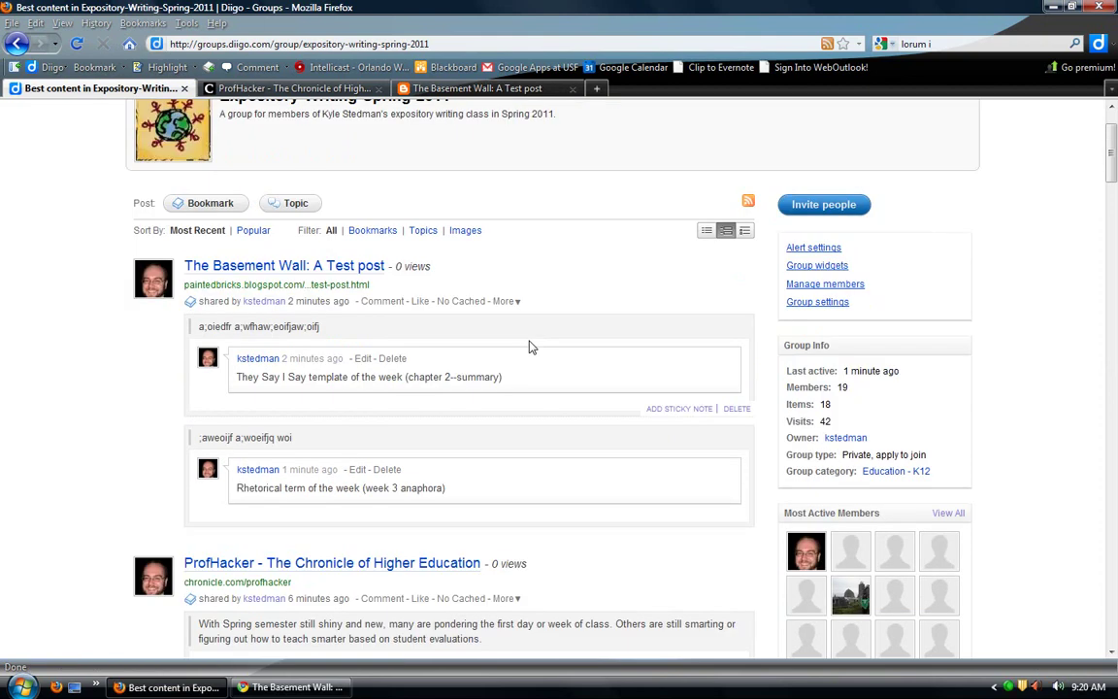
{"action": "left_click_drag", "start_coordinate": [337, 332], "coordinate": [187, 337]}
{"action": "left_click", "coordinate": [184, 338]}
{"action": "left_click_drag", "start_coordinate": [503, 378], "coordinate": [233, 379]}
{"action": "left_click", "coordinate": [289, 381]}
{"action": "scroll", "coordinate": [233, 388], "scroll_direction": "down", "scroll_amount": 2}
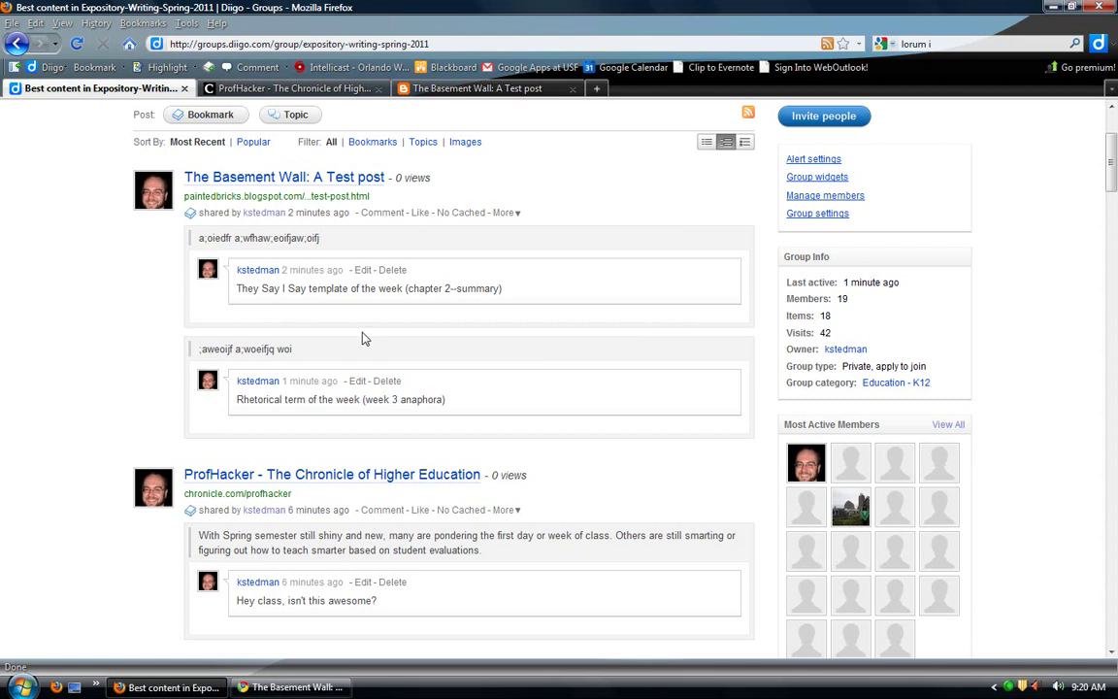
{"action": "mouse_move", "coordinate": [305, 319]}
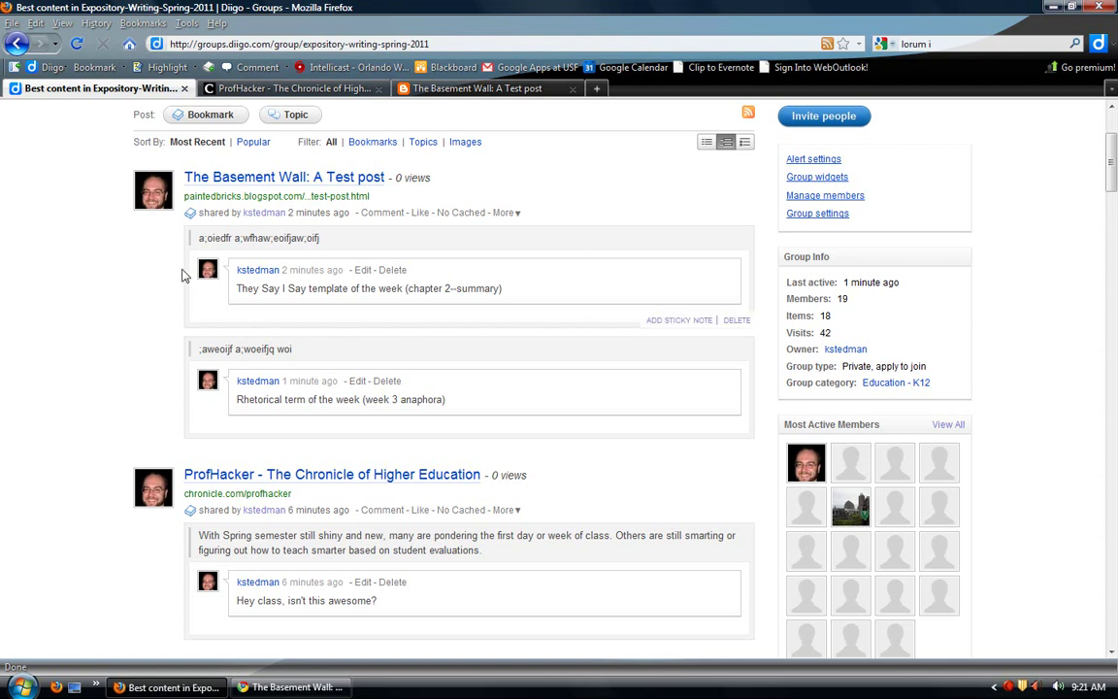
{"action": "mouse_move", "coordinate": [261, 309]}
Step: Open Diigo's help site from the group page
{"action": "scroll", "coordinate": [269, 308], "scroll_direction": "up", "scroll_amount": 4}
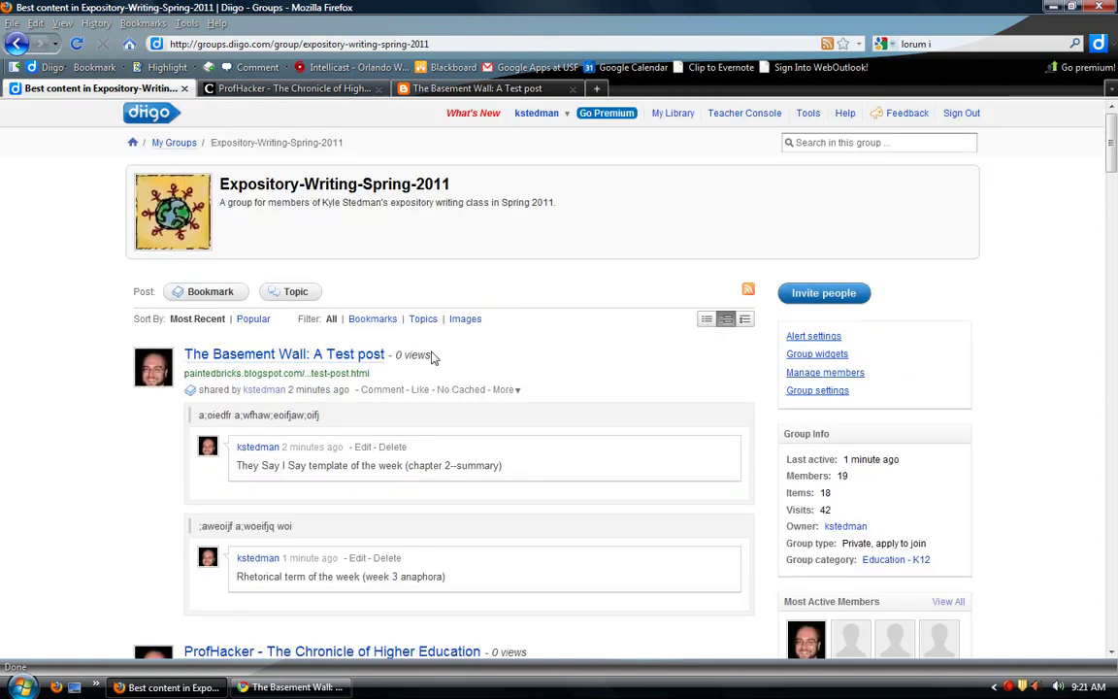
{"action": "left_click", "coordinate": [844, 114]}
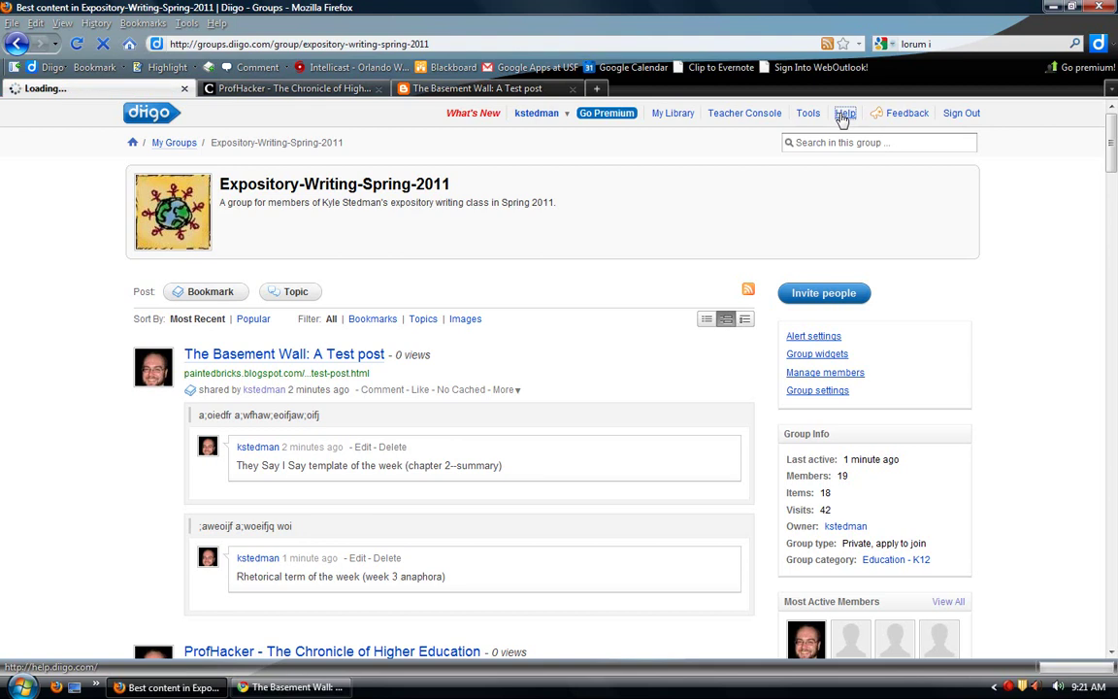